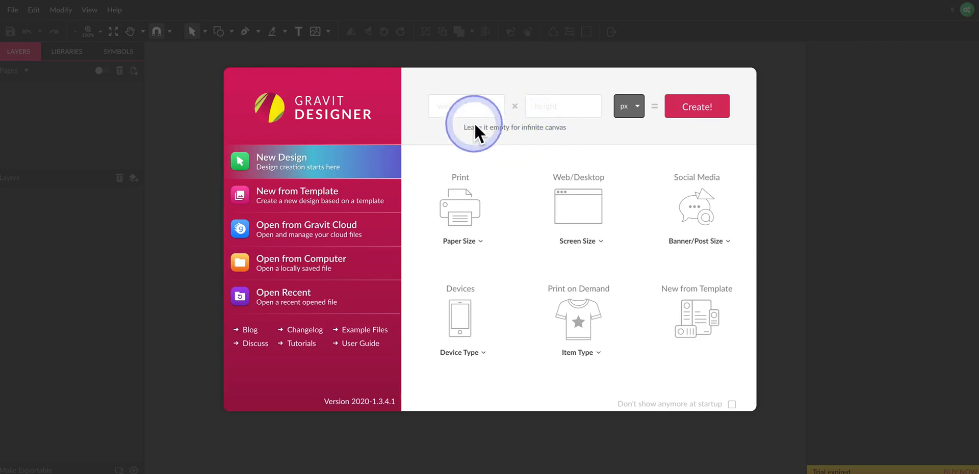
Step: Create a new design with a canvas of 10 by 10 inches
left_click(452, 107)
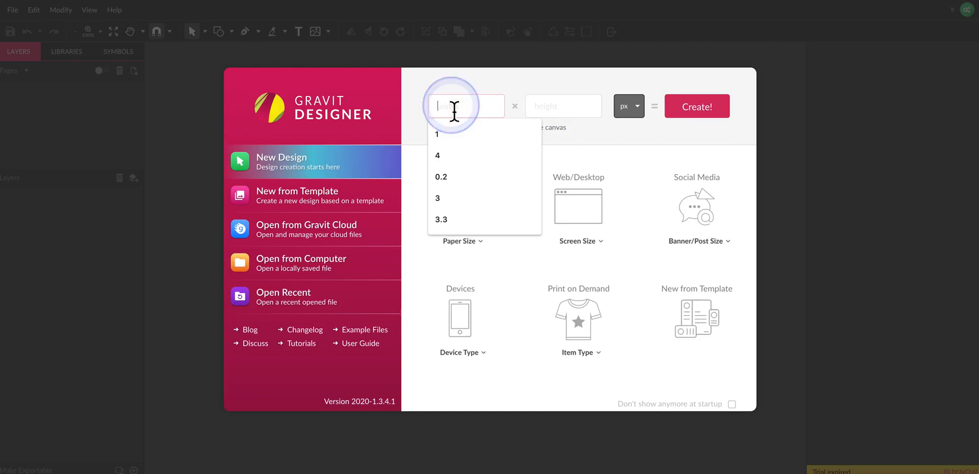
type("10")
key("Tab")
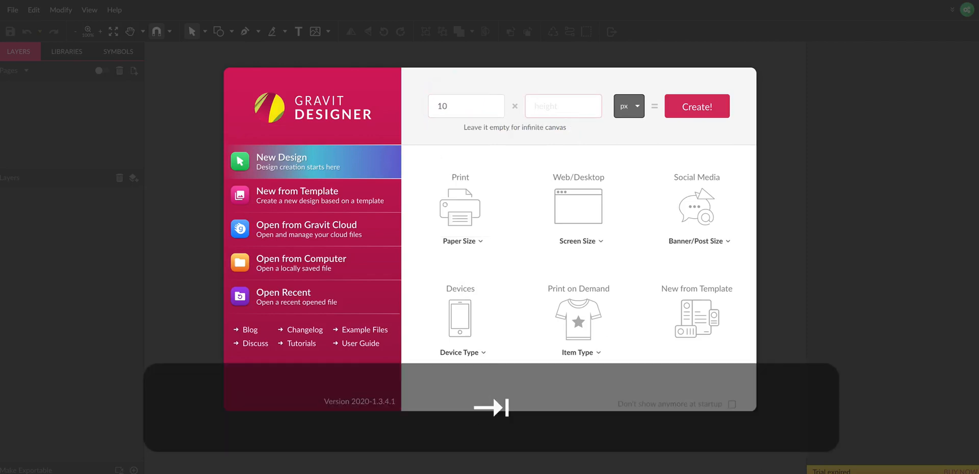
type("10")
left_click(644, 108)
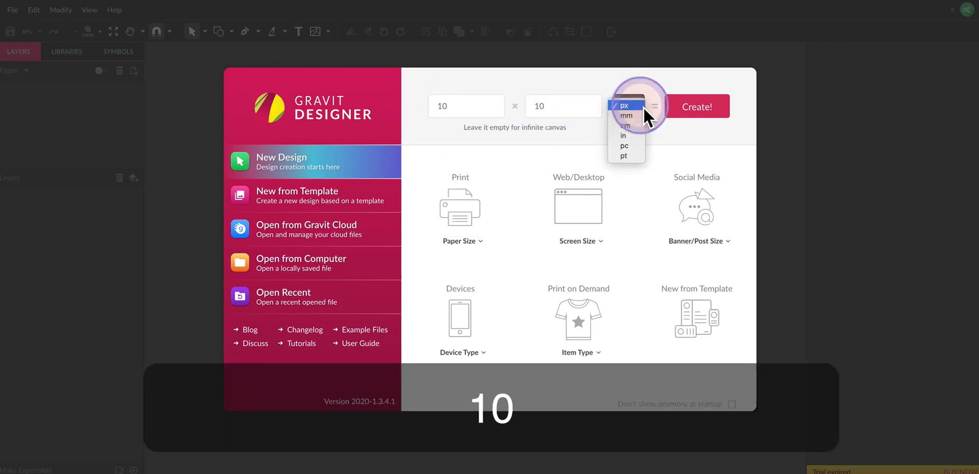
left_click(638, 136)
left_click(701, 108)
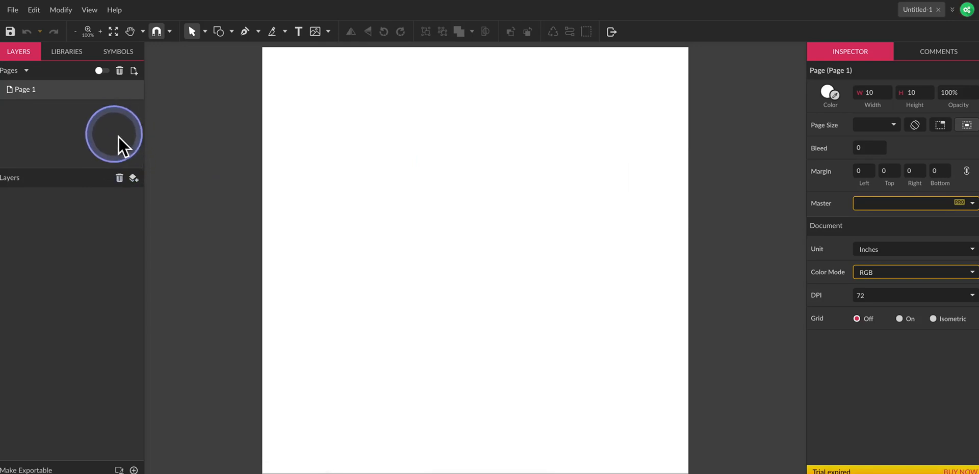
Step: Place the VectorLogoExercise image from the Desktop folder onto the page
left_click(12, 10)
mouse_move(41, 202)
left_click(166, 205)
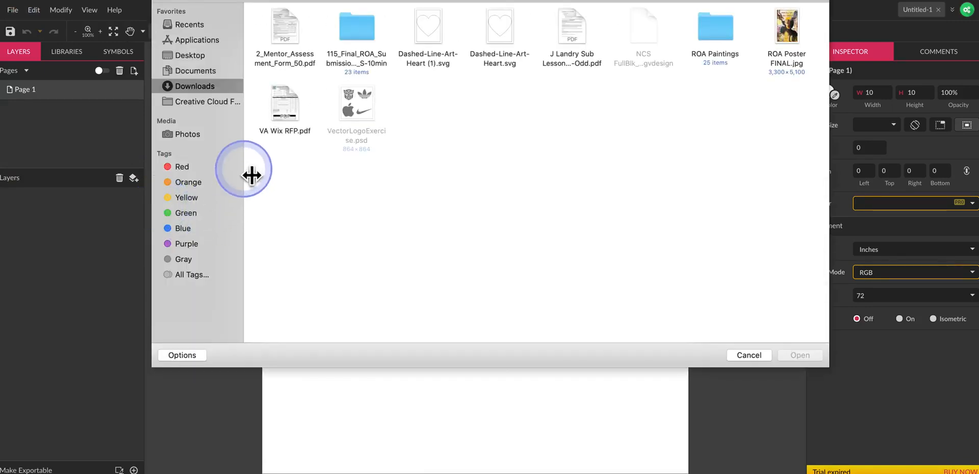
left_click(198, 56)
double_click(365, 108)
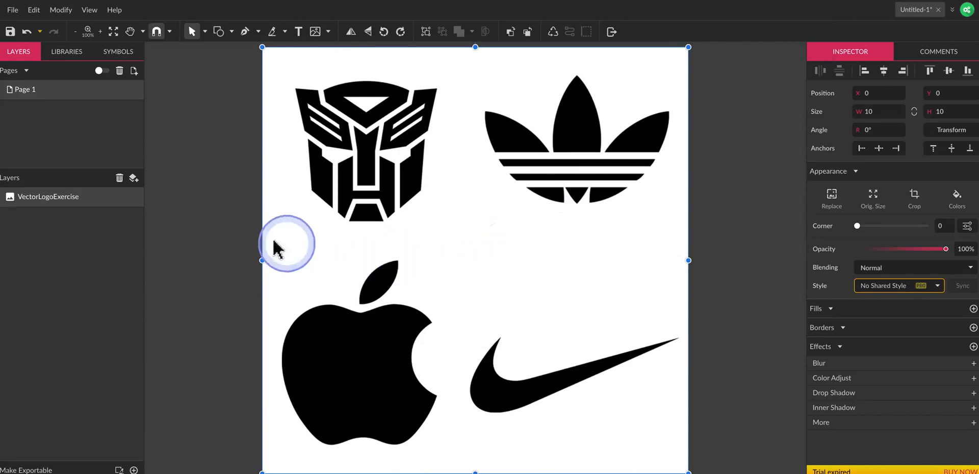
Step: Reduce the VectorLogoExercise image's opacity to 36% and lock its layer
left_click(84, 204)
left_click(66, 204)
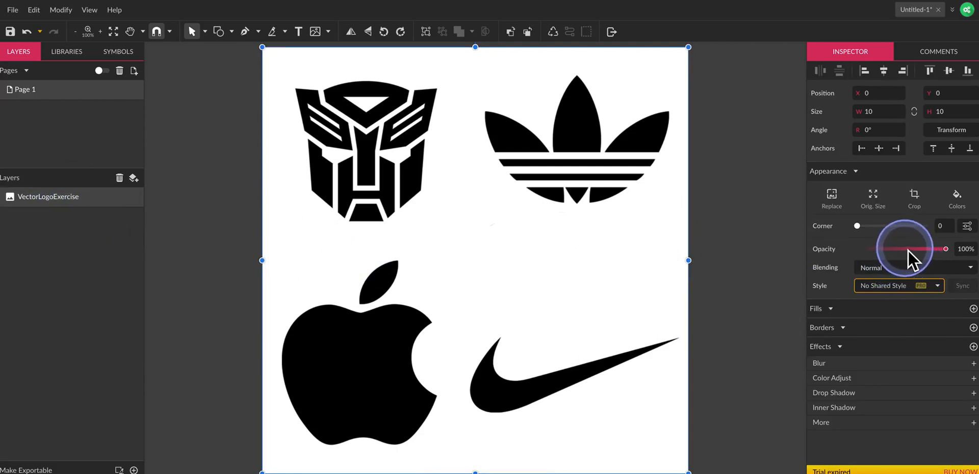
left_click_drag(908, 250, 892, 250)
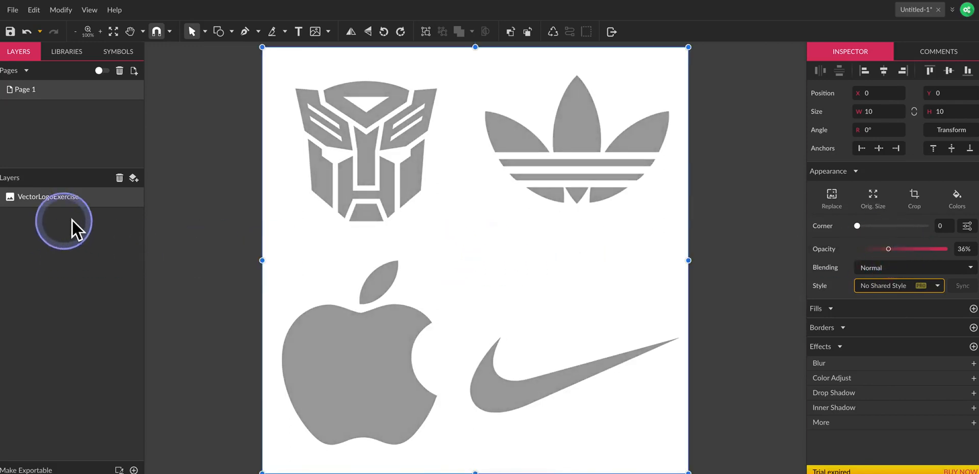
left_click(81, 207)
left_click(97, 205)
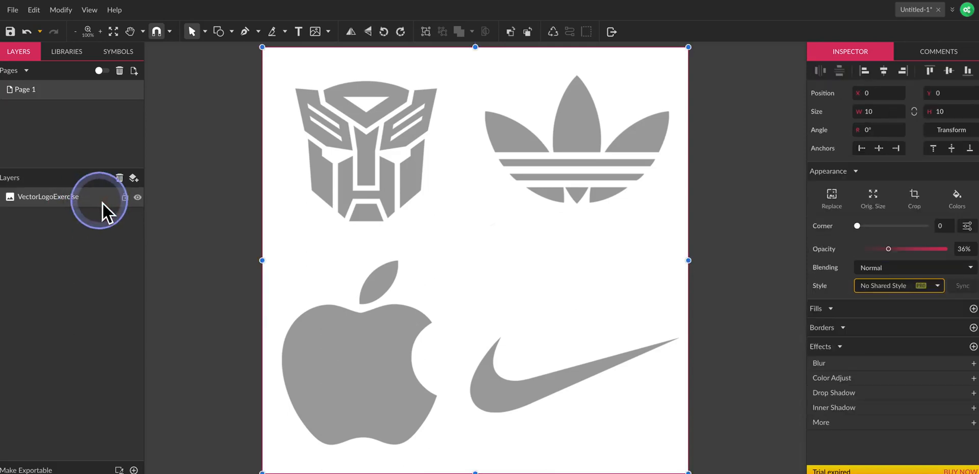
left_click(125, 198)
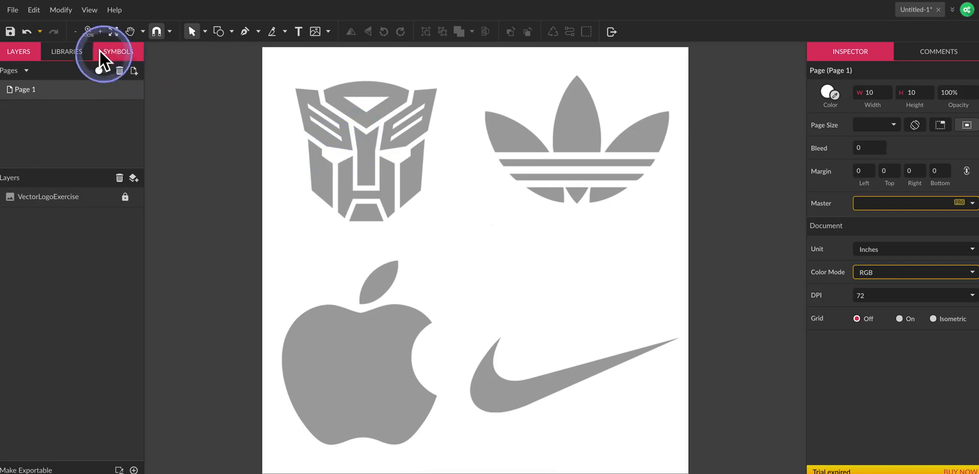
Step: Trace the right cheek panel of the Transformers logo as a closed Pen tool path with a white fill and no border
left_click(100, 36)
left_click(100, 35)
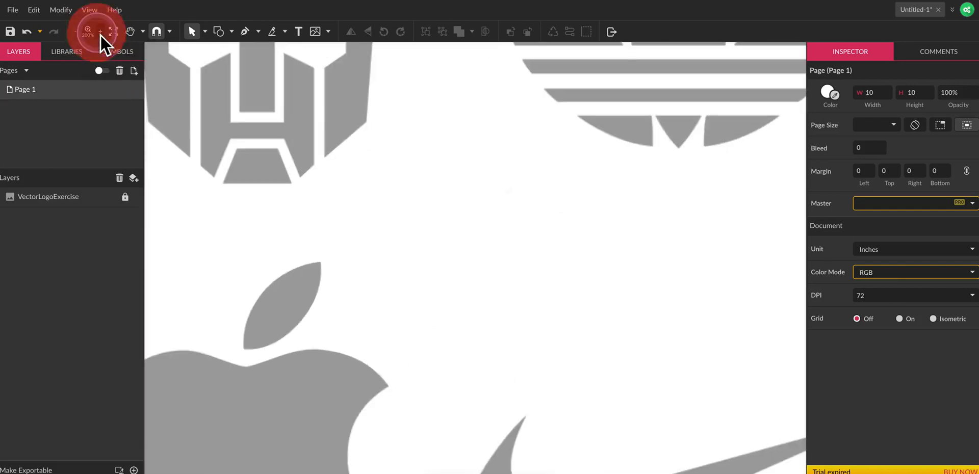
left_click(100, 35)
key("space")
left_click_drag(270, 206, 483, 266)
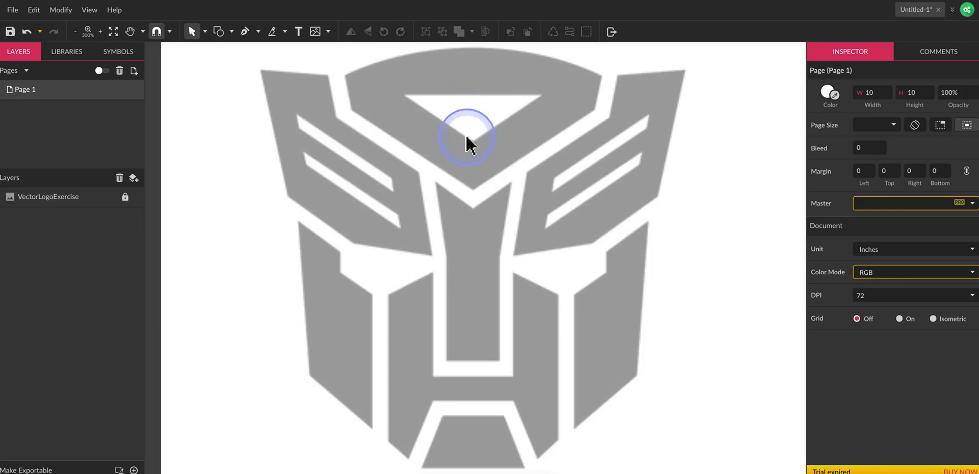
left_click_drag(469, 136, 464, 154)
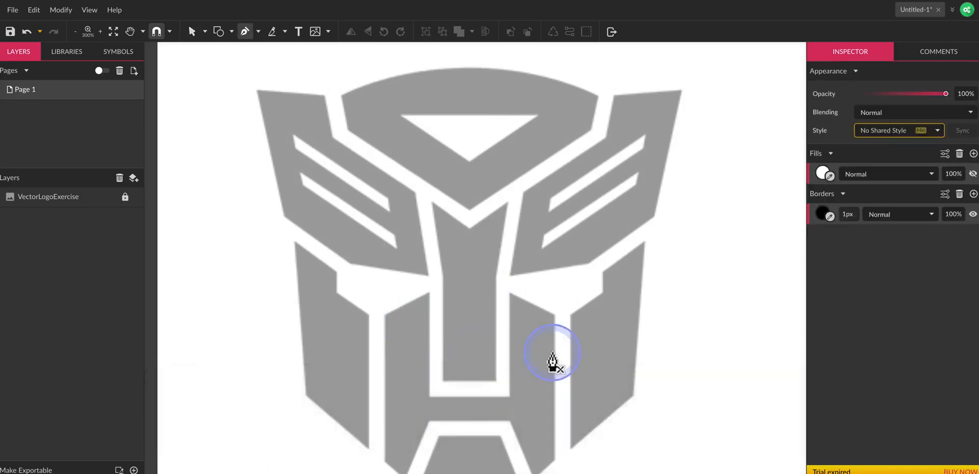
left_click(571, 447)
left_click(573, 324)
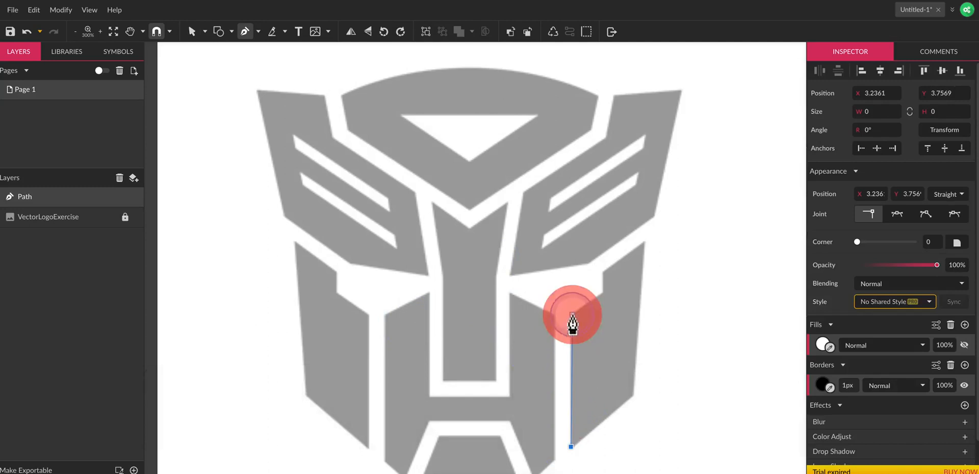
left_click(605, 294)
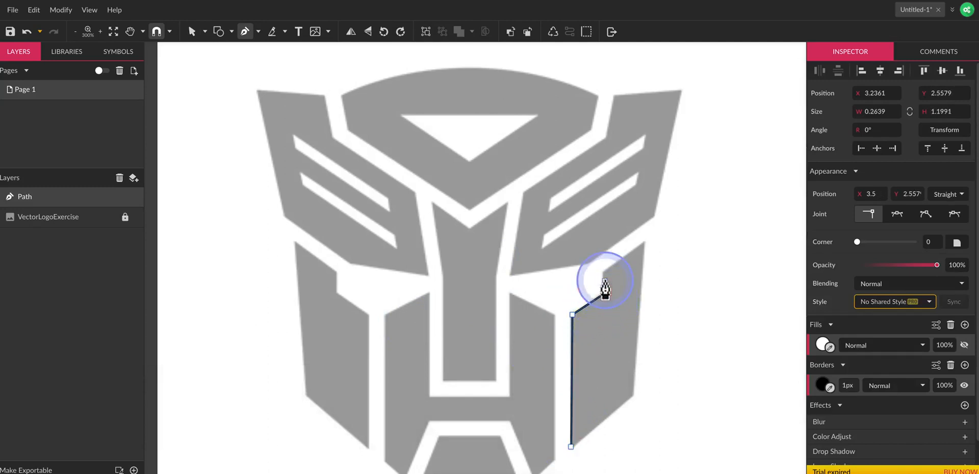
left_click(605, 273)
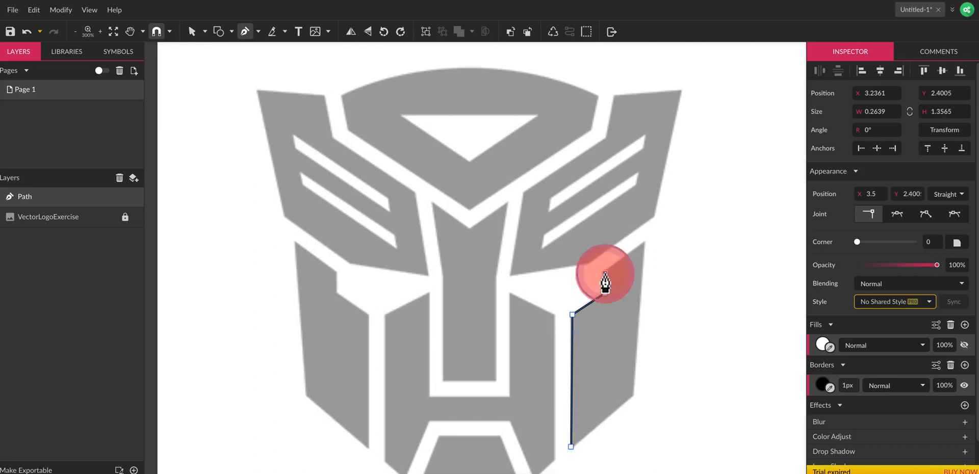
left_click(644, 243)
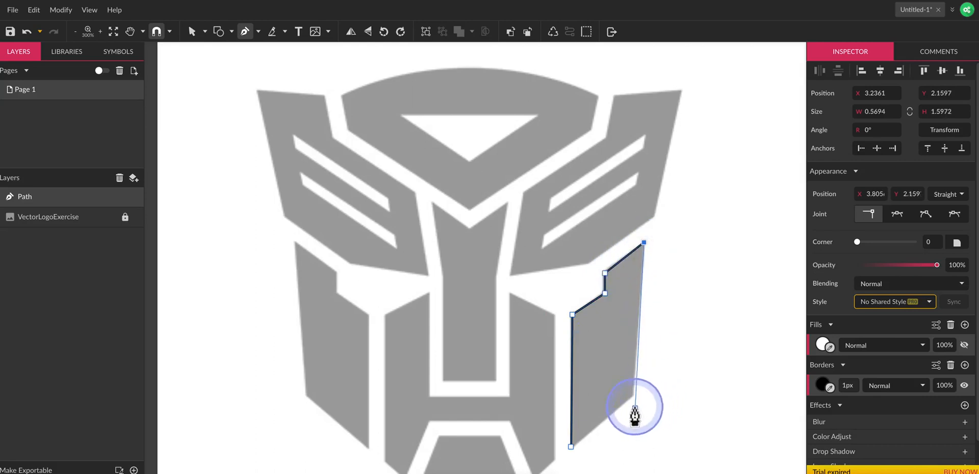
left_click(632, 397)
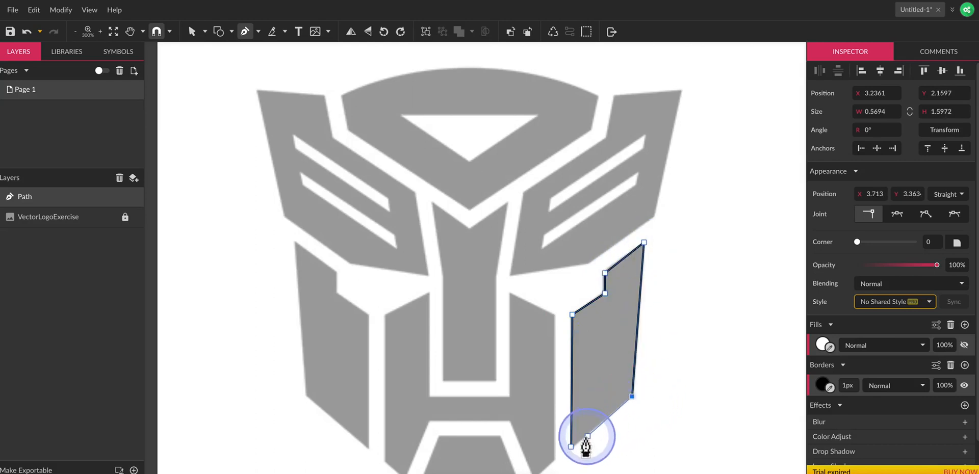
left_click(572, 447)
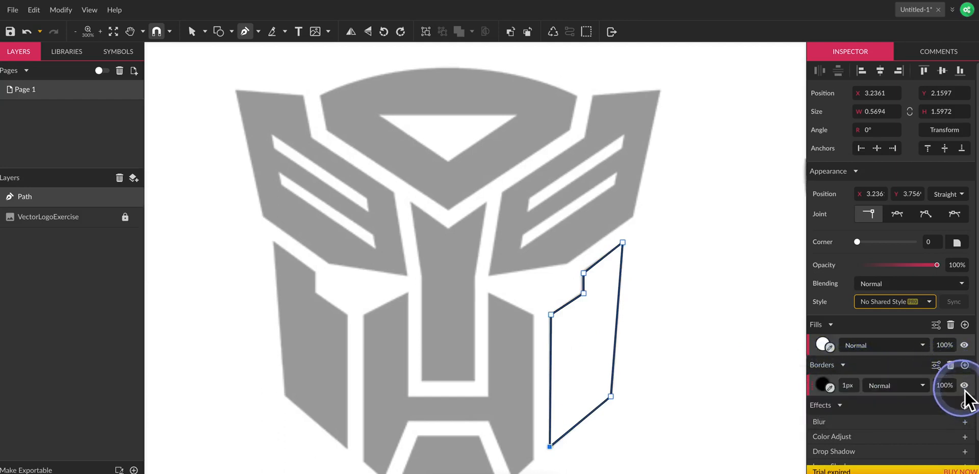
left_click(952, 365)
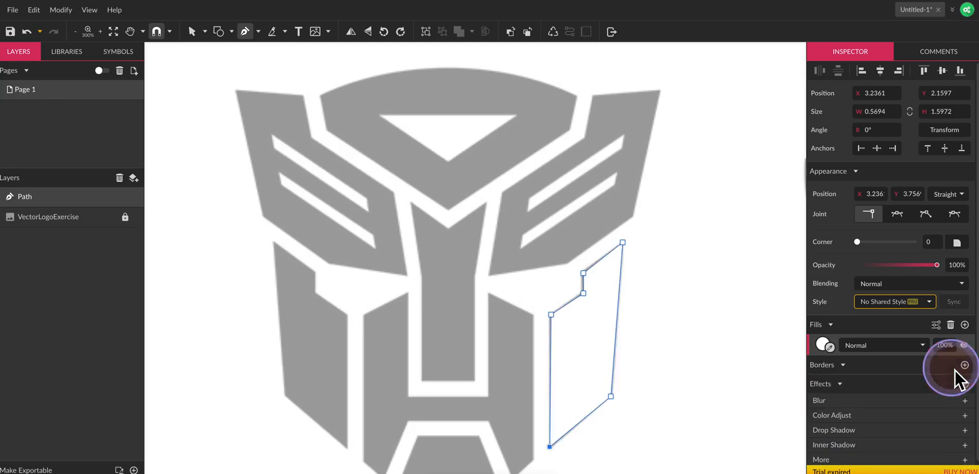
Step: Duplicate the traced right cheek panel path
scroll(765, 384, "right", 1)
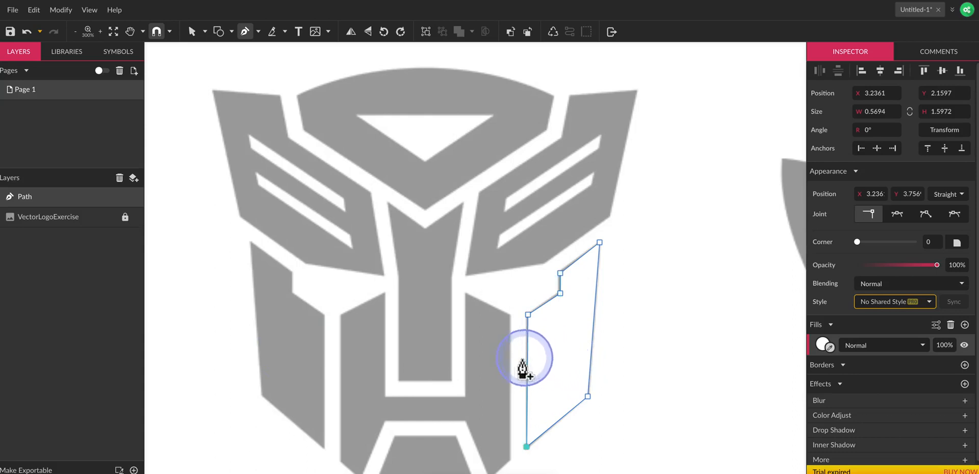
scroll(434, 378, "down", 1)
scroll(434, 377, "down", 3)
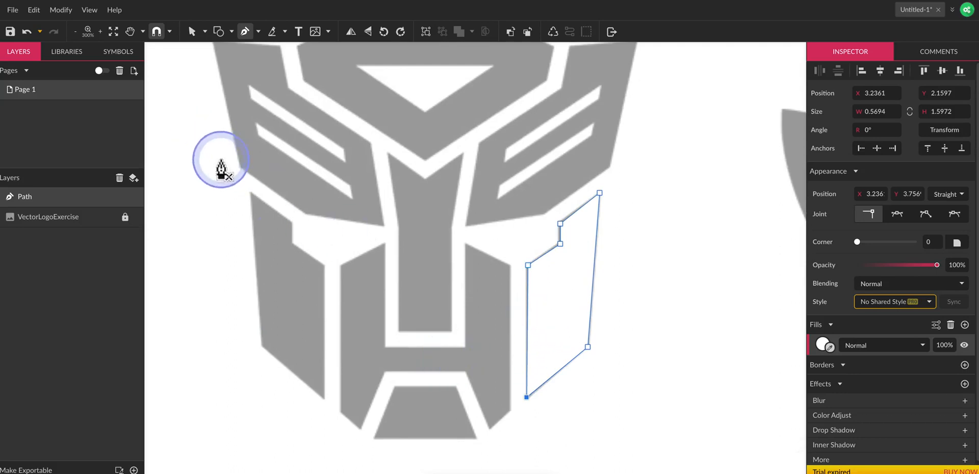
scroll(193, 66, "up", 2)
left_click(193, 33)
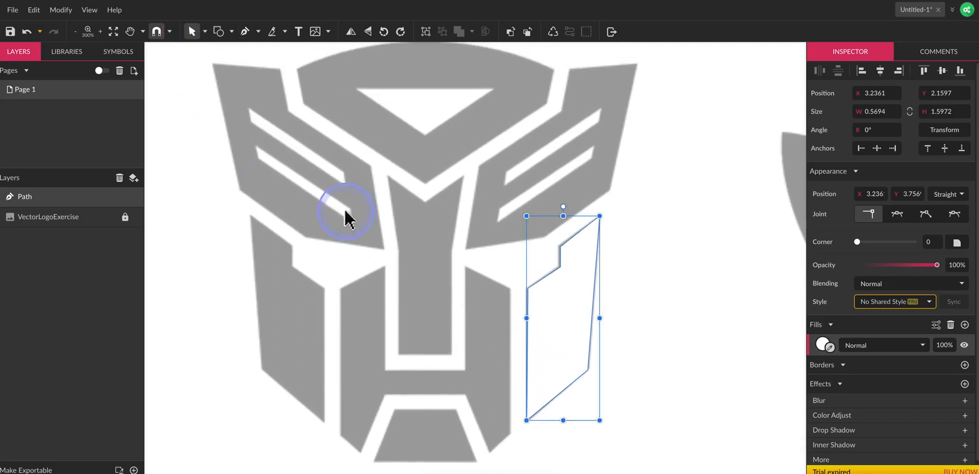
left_click(575, 294)
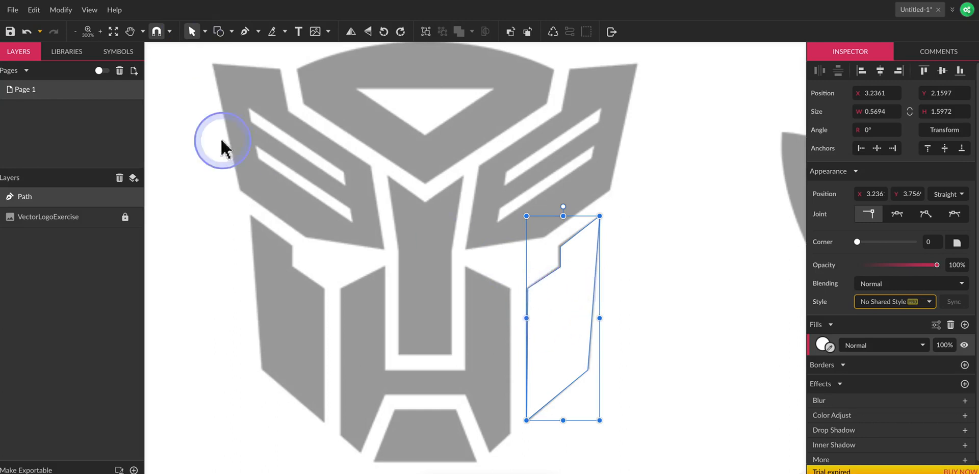
left_click(35, 11)
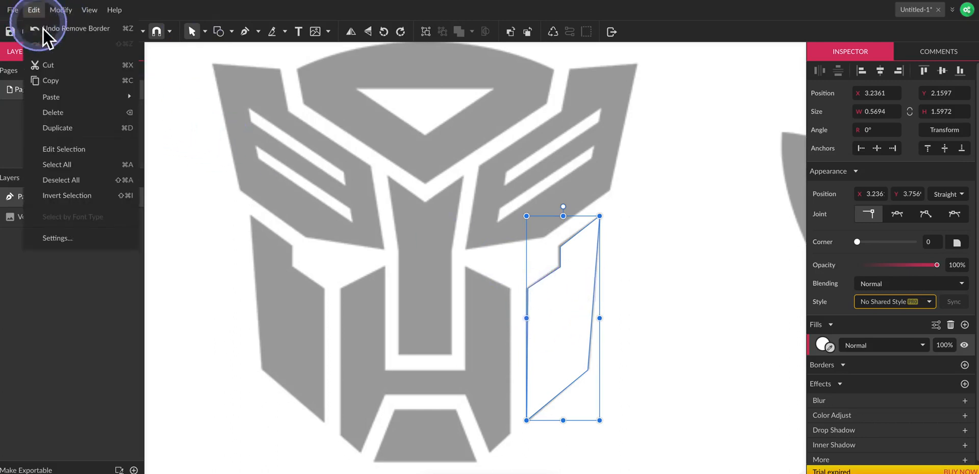
left_click(72, 129)
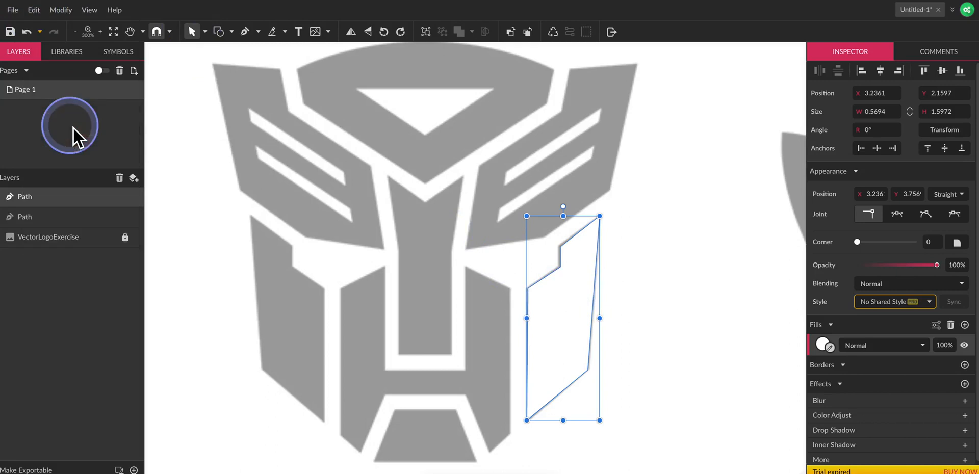
Step: Flip the duplicated cheek panel horizontally and move it over the logo's left cheek panel
mouse_move(75, 200)
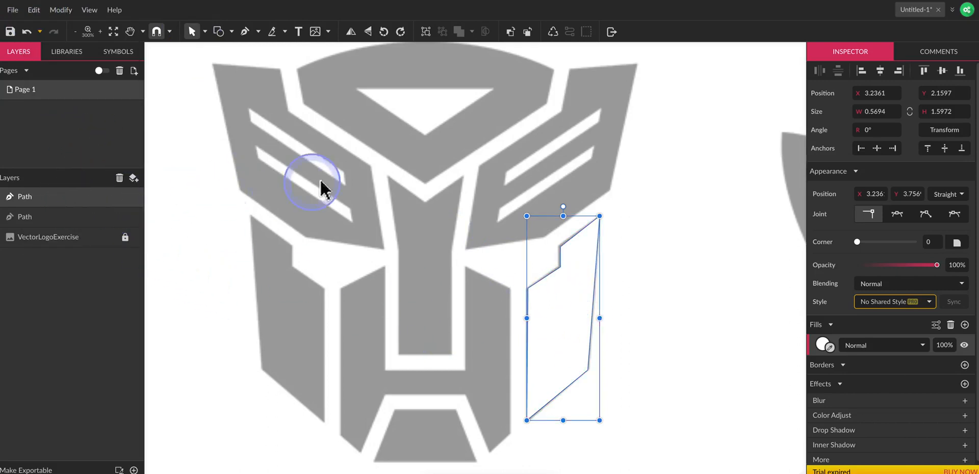
left_click(359, 35)
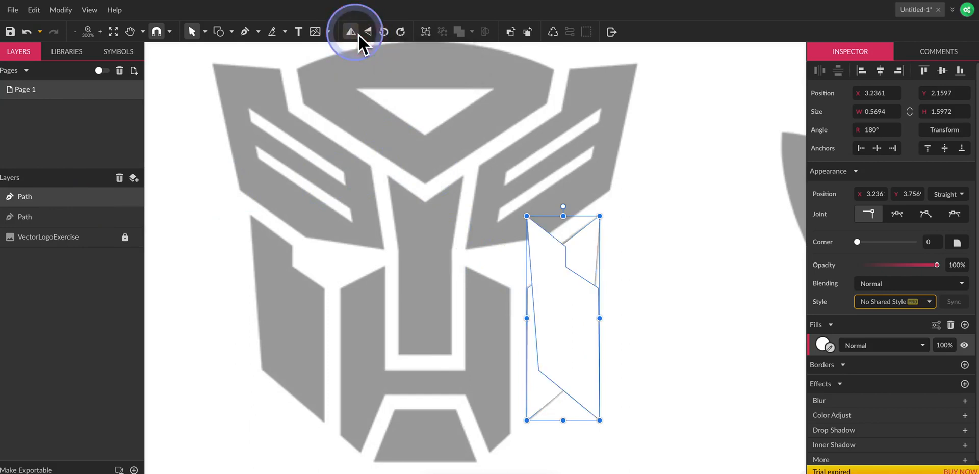
left_click_drag(538, 281, 275, 281)
left_click_drag(293, 313, 286, 313)
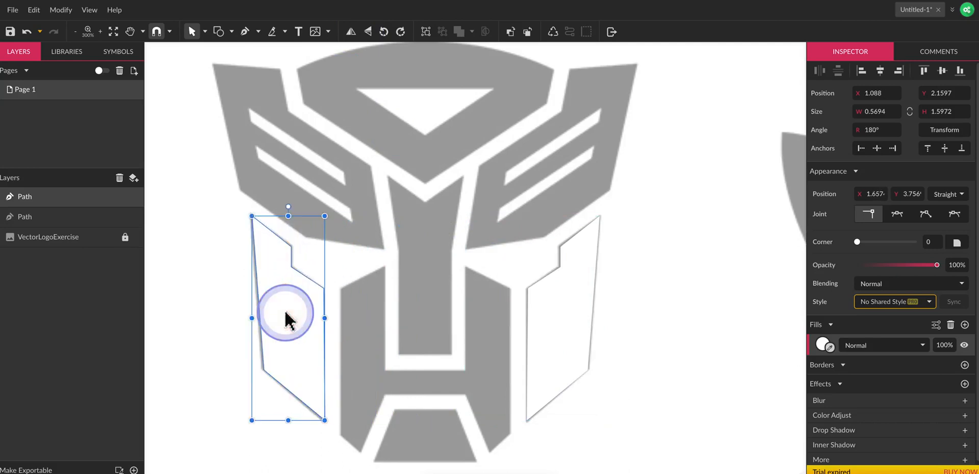
Step: Fill the left cheek panel with blue-grey #607D8B and nudge it into alignment with the logo image underneath
left_click(823, 345)
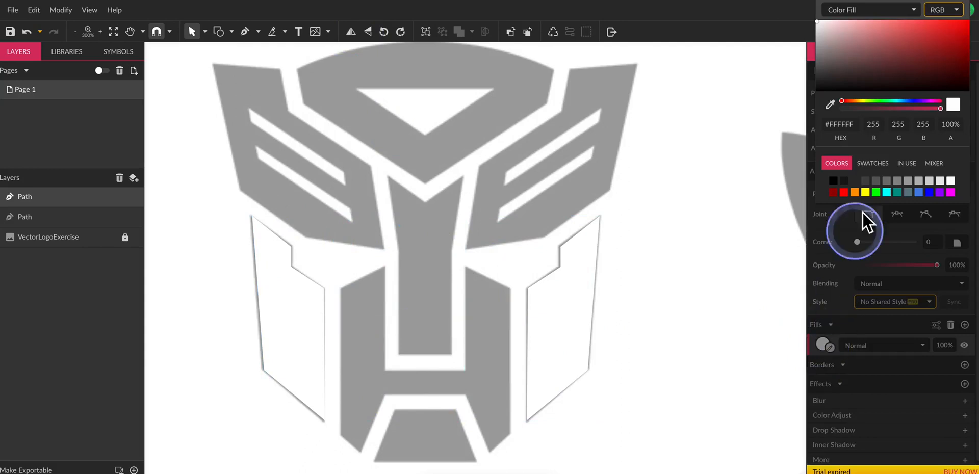
left_click(908, 194)
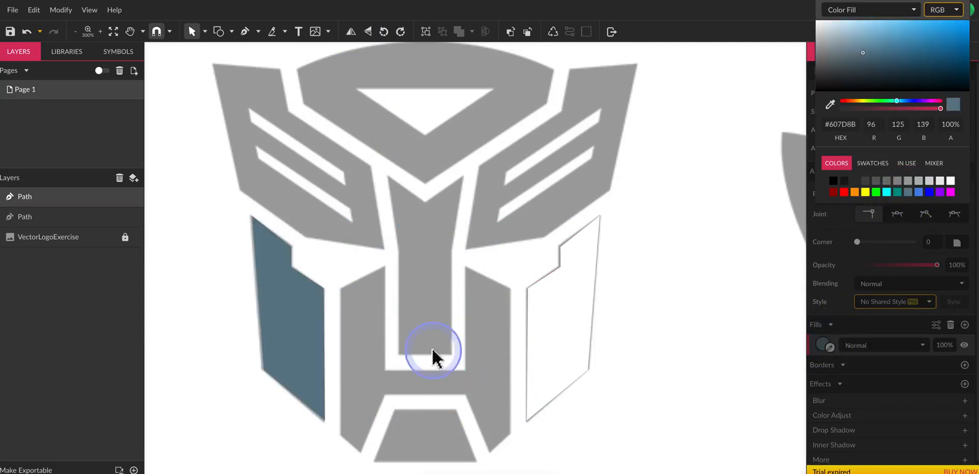
left_click(312, 336)
left_click_drag(308, 336, 306, 337)
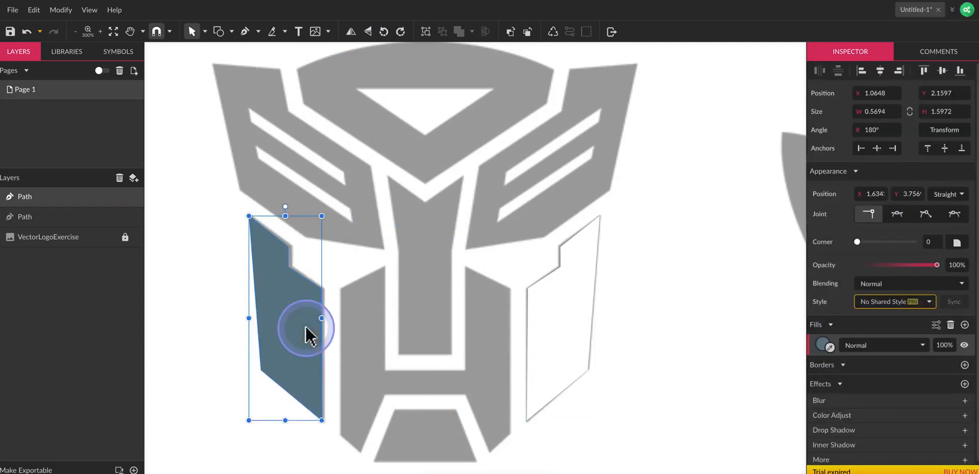
key("Right")
key("Right")
key("Right")
key("Left")
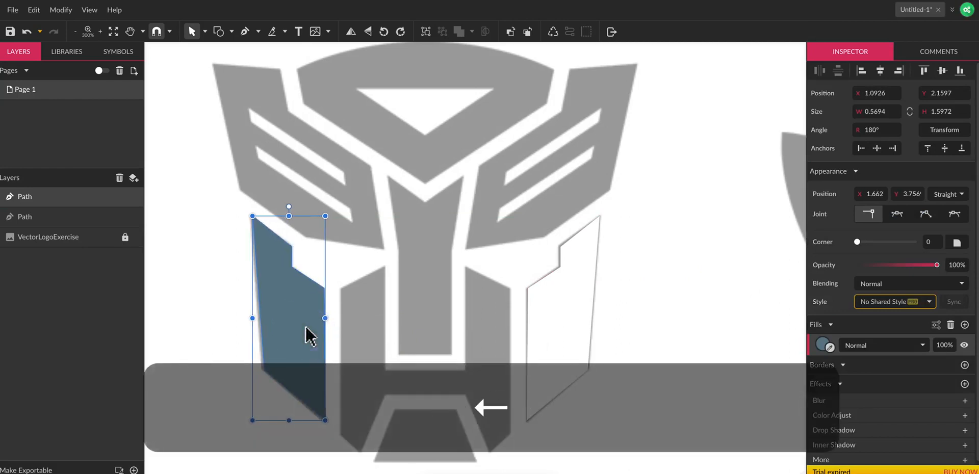
key("Left")
Step: Fill the original right cheek panel with the same blue-grey #607D8B
left_click(576, 317)
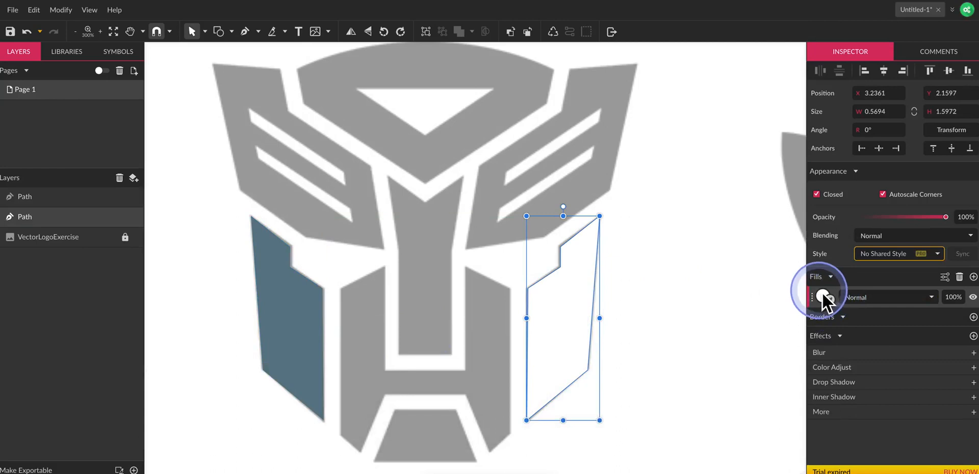
left_click(822, 295)
left_click(908, 277)
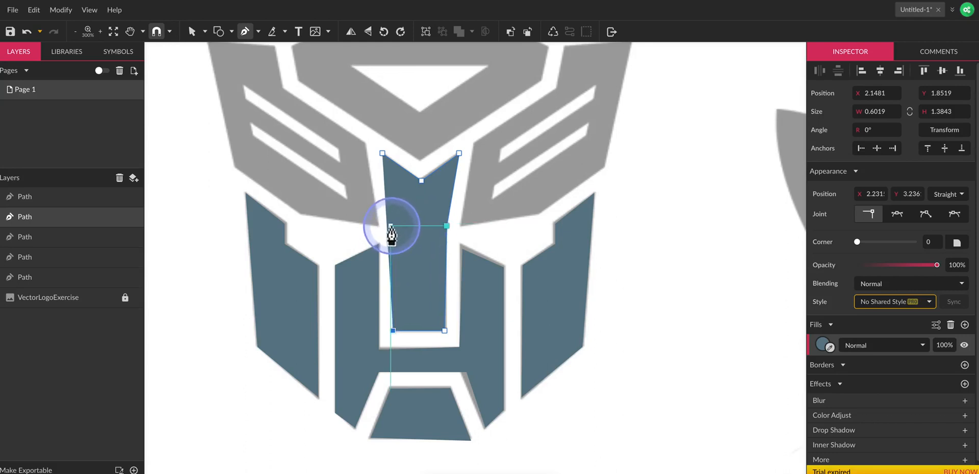
Step: Place the nose piece's last point at its left side bend and close the path at its upper left corner
left_click(391, 226)
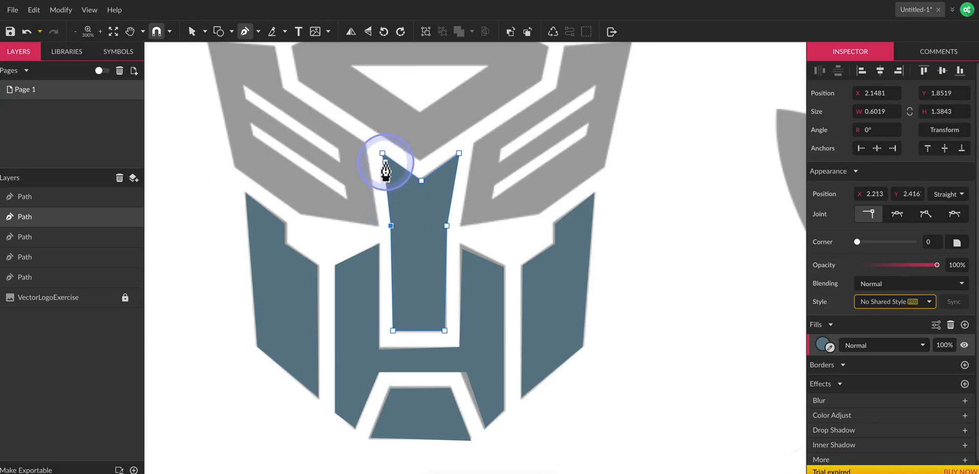
left_click(382, 154)
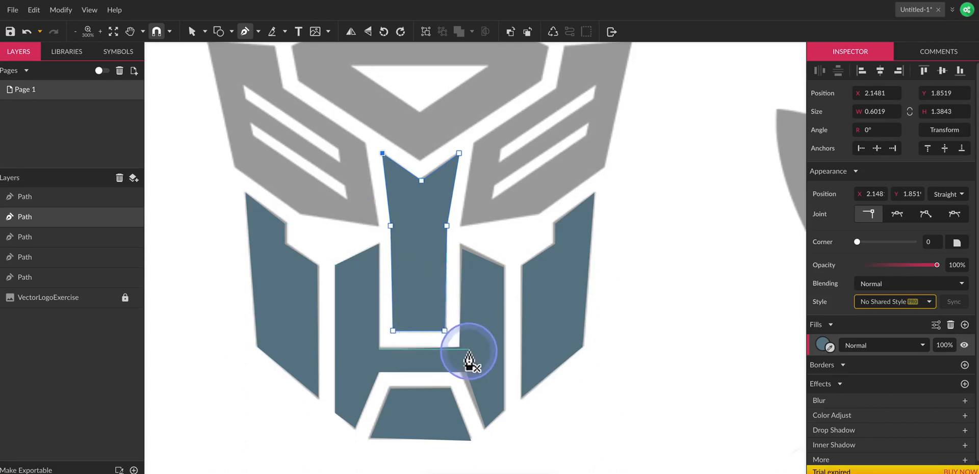
key("d")
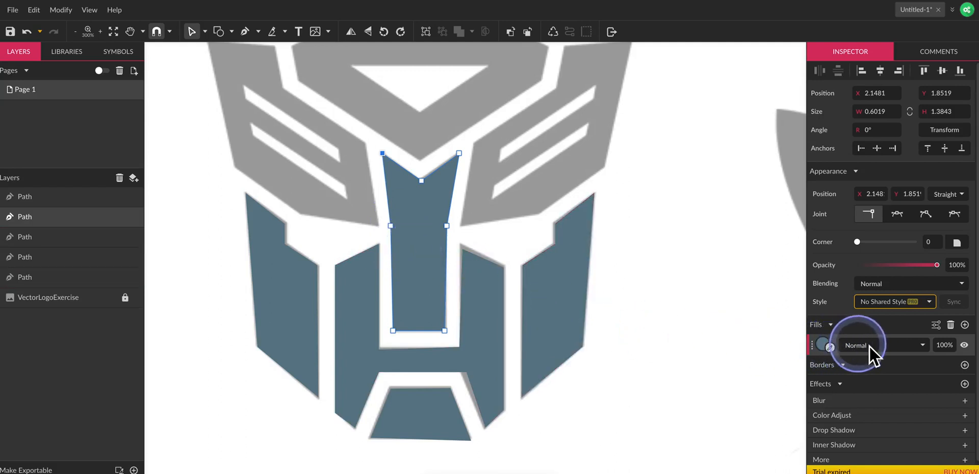
Step: Hide the nose piece's fill and move its left bend and upper right corner points onto the logo's edges
left_click(964, 345)
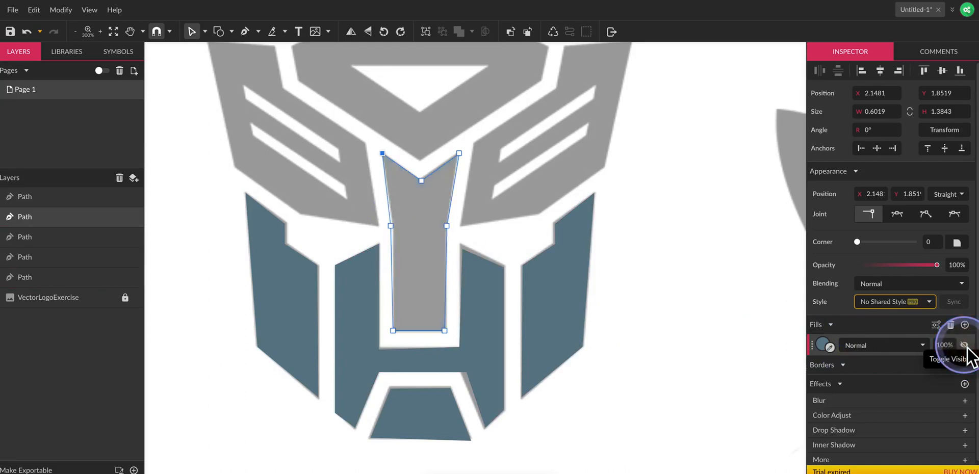
left_click(394, 229)
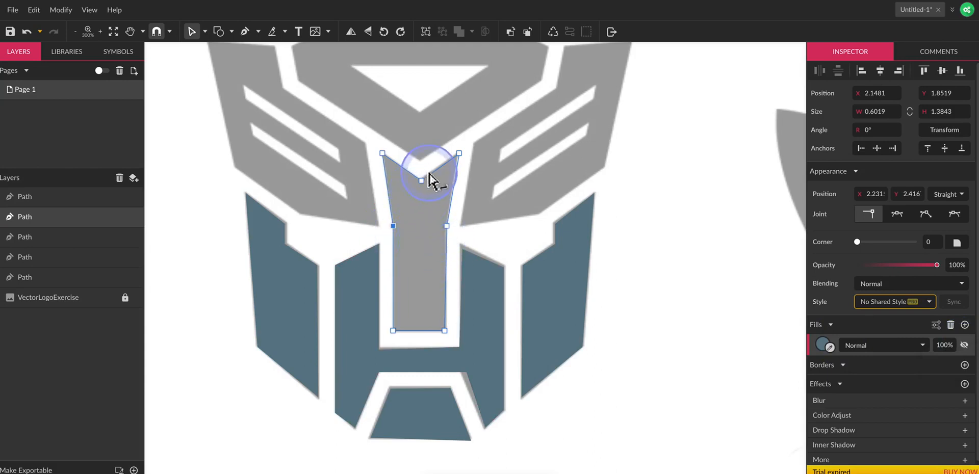
left_click(458, 154)
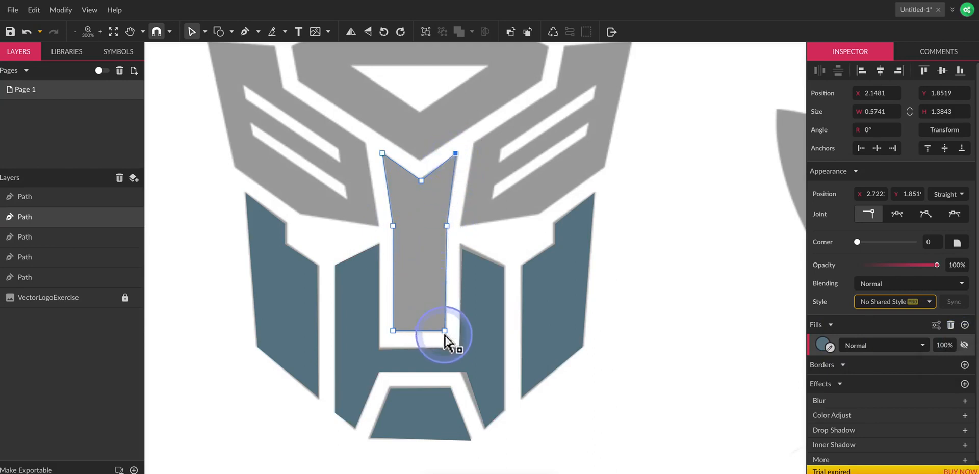
Step: Move the mouth frame's lower inner right and upper inner right corner points to match the logo edges
left_click(484, 357)
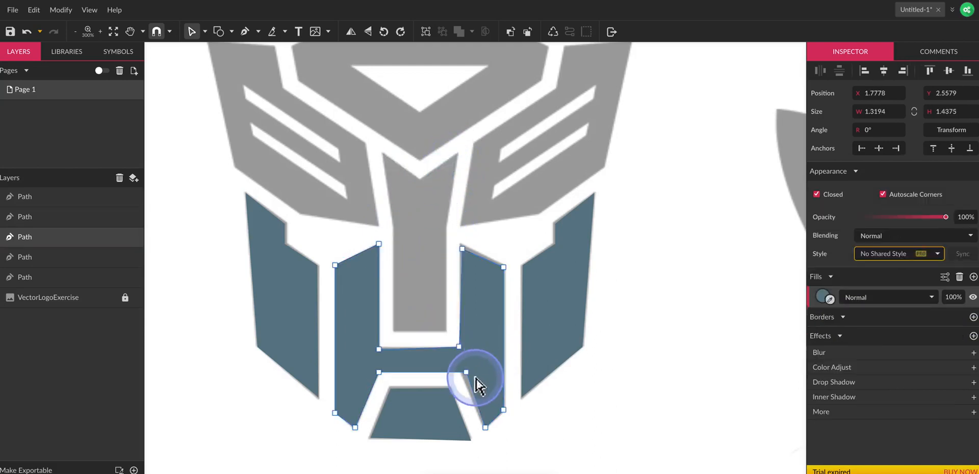
left_click(466, 373)
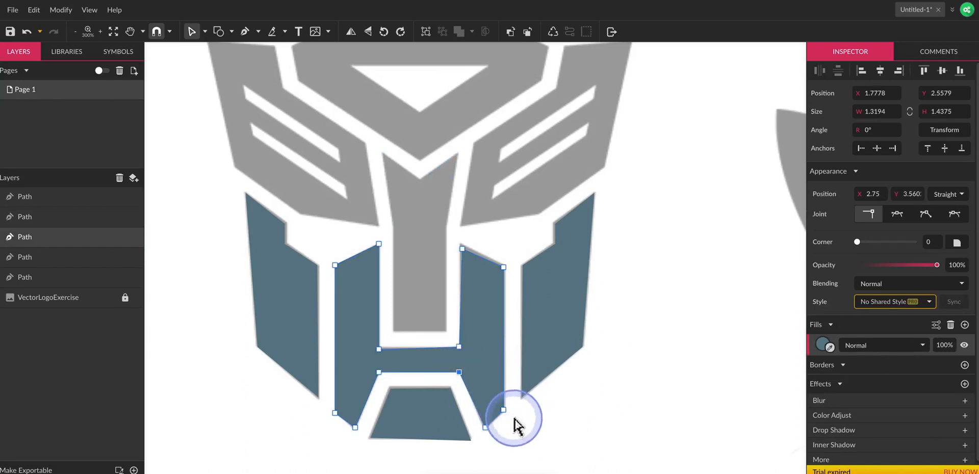
left_click(461, 248)
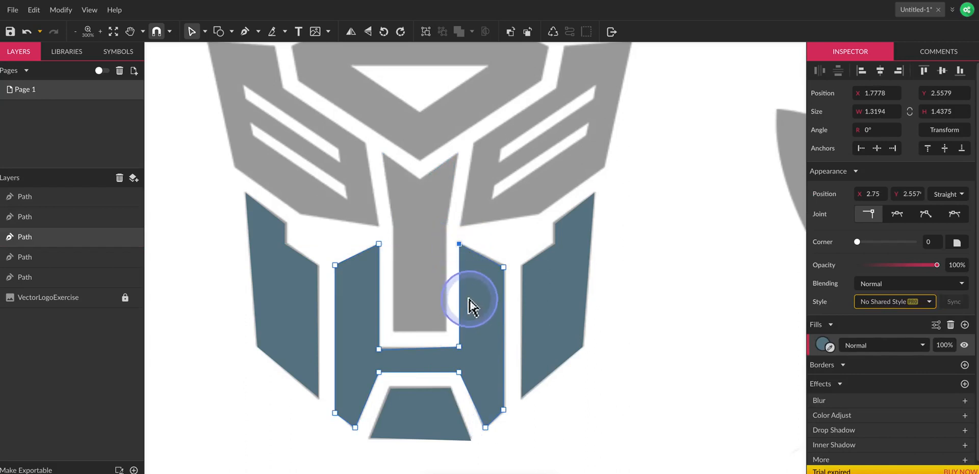
Step: Select the nose piece path and make its blue-grey fill visible again
left_click(421, 249)
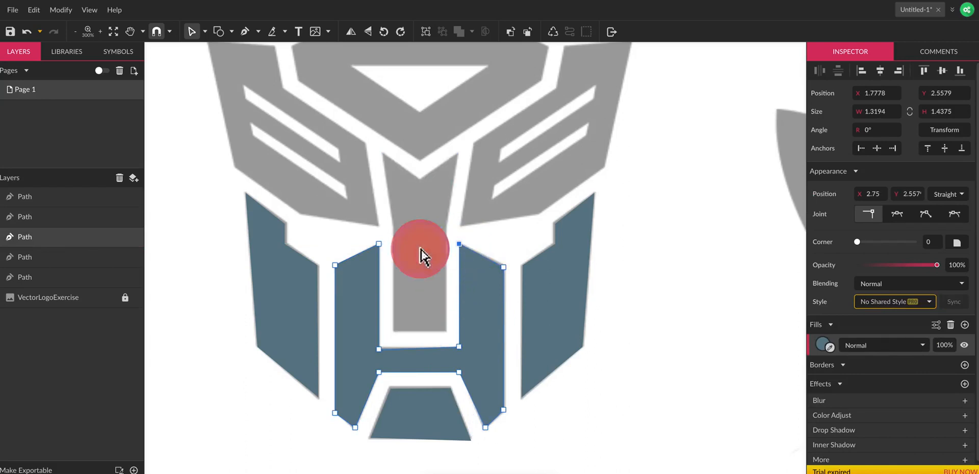
left_click(66, 278)
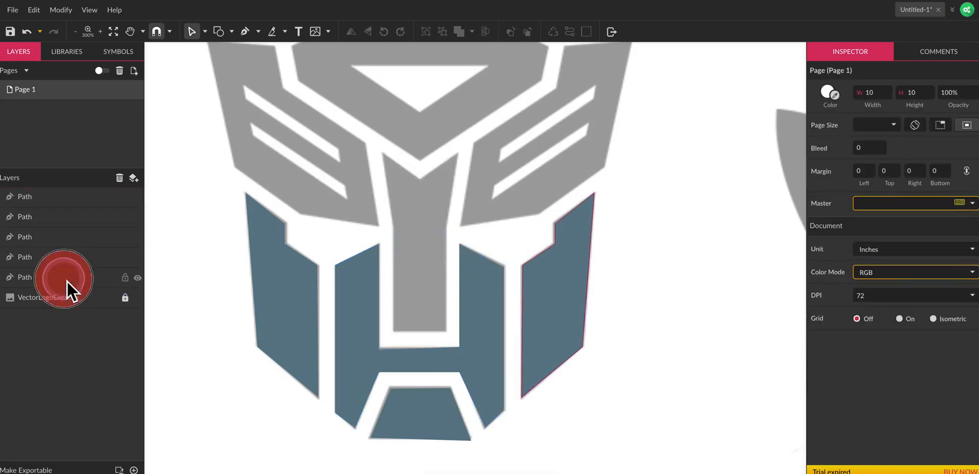
left_click(73, 200)
left_click(69, 219)
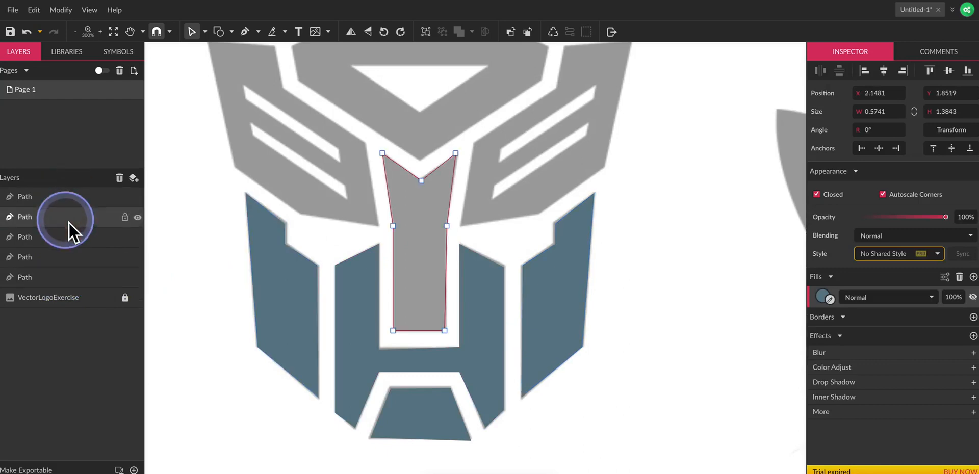
left_click(969, 296)
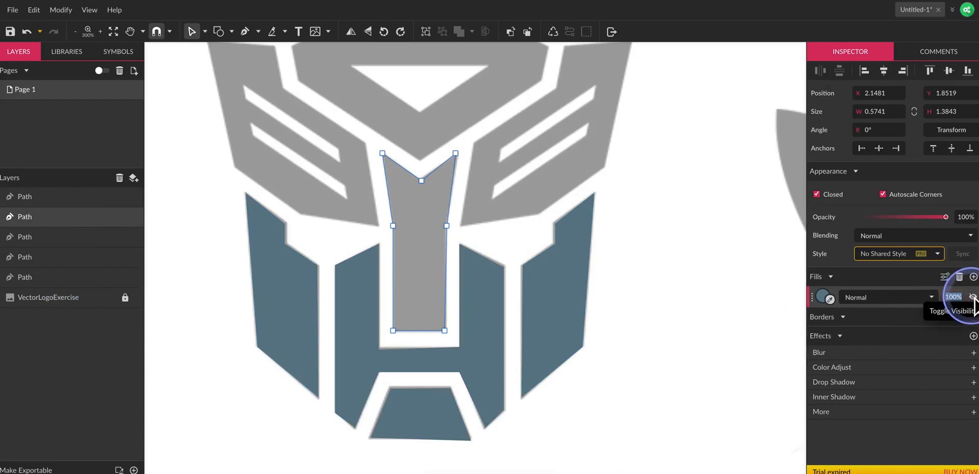
left_click(972, 297)
Step: Trace the forehead panel as a closed path with the Pen tool, curving its upper edge through a point at the centre
scroll(581, 291, "up", 3)
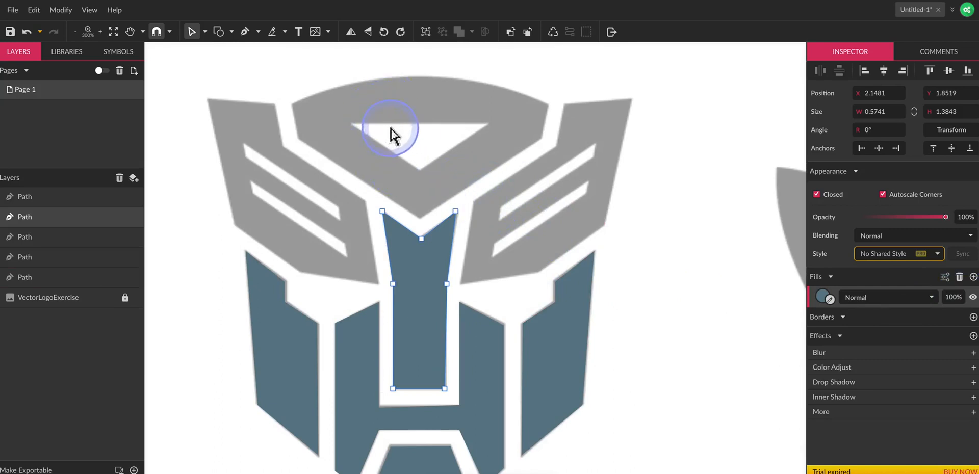
left_click(245, 31)
scroll(313, 175, "up", 1)
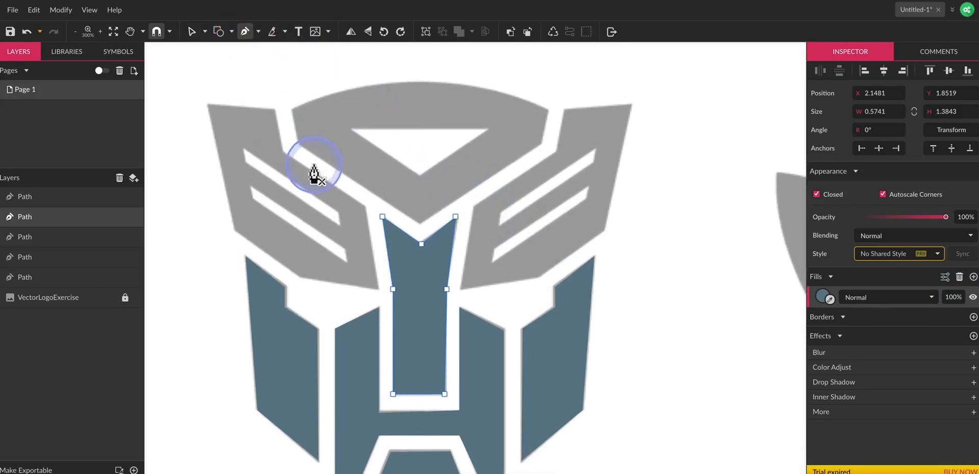
left_click_drag(408, 219, 419, 227)
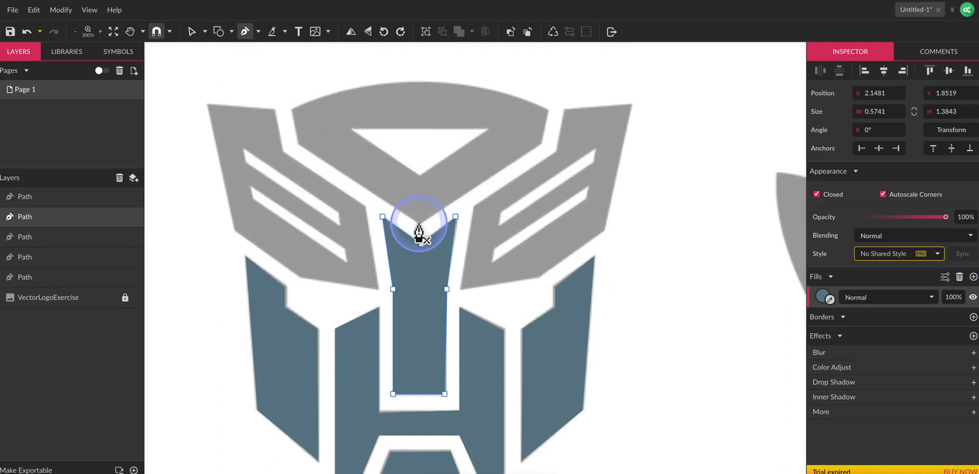
left_click(419, 223)
left_click(302, 146)
left_click(292, 111)
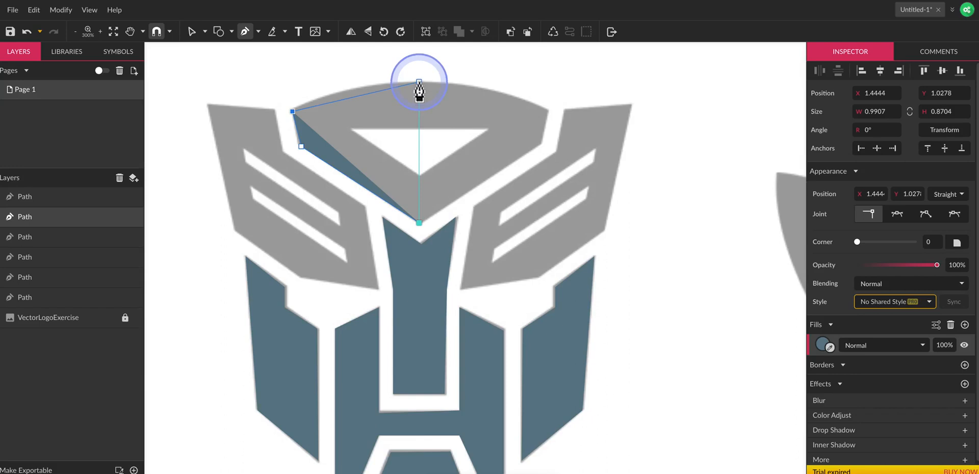
left_click_drag(419, 83, 483, 99)
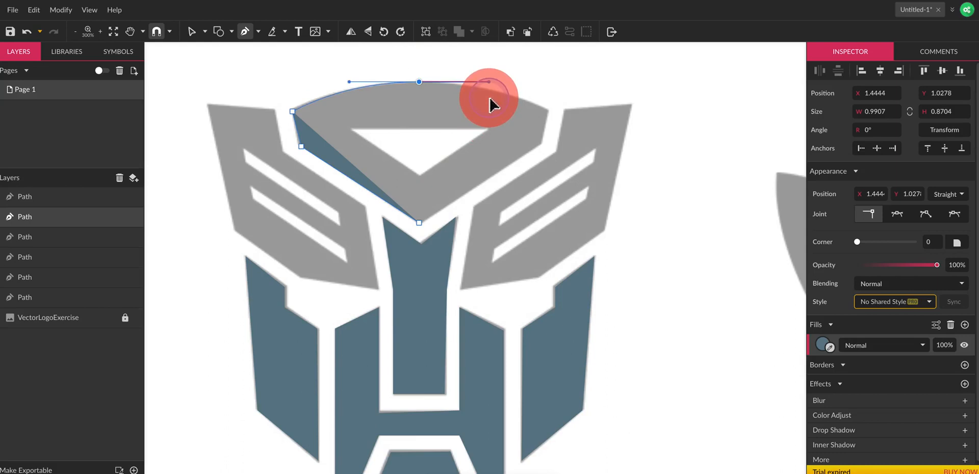
left_click_drag(490, 98, 487, 100)
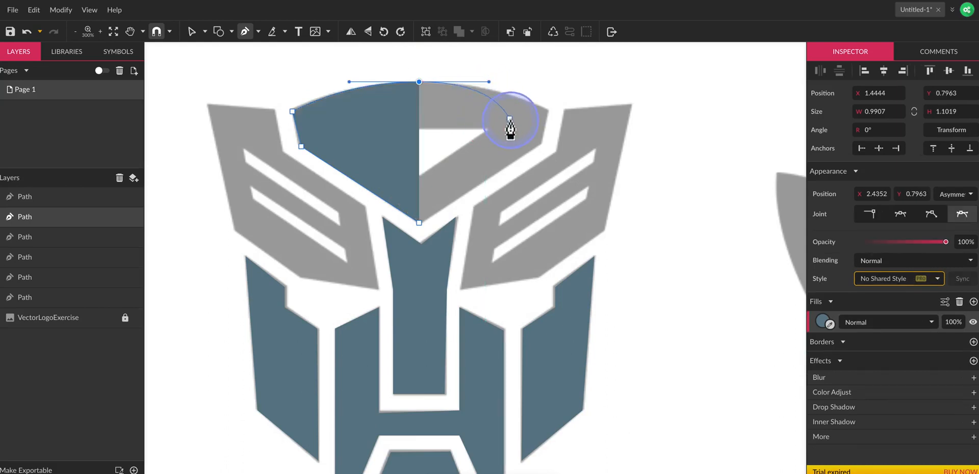
left_click(547, 111)
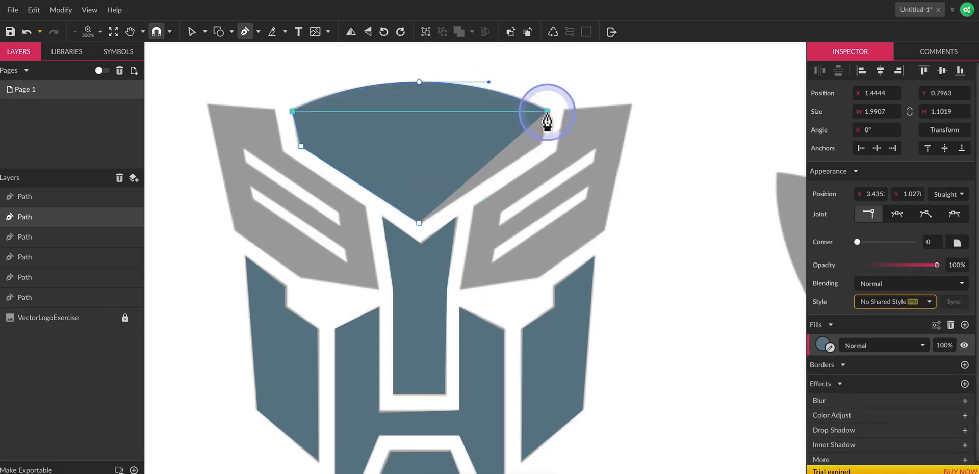
left_click(540, 147)
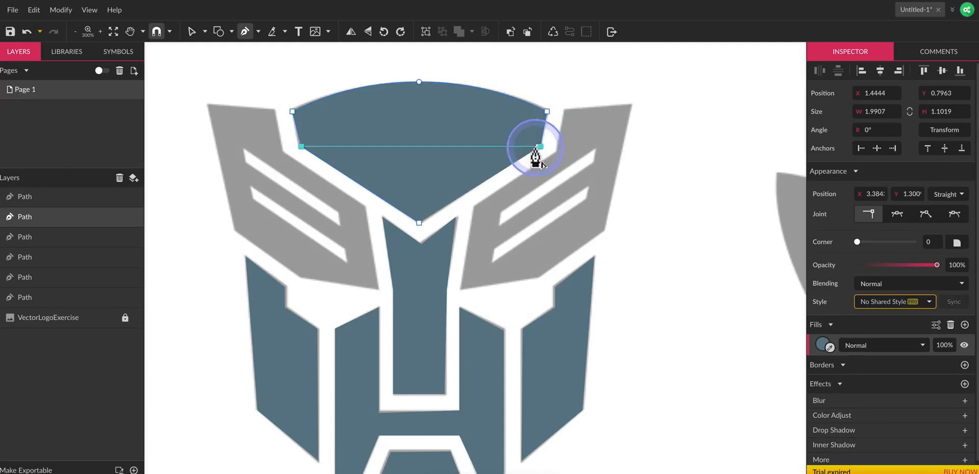
left_click(419, 225)
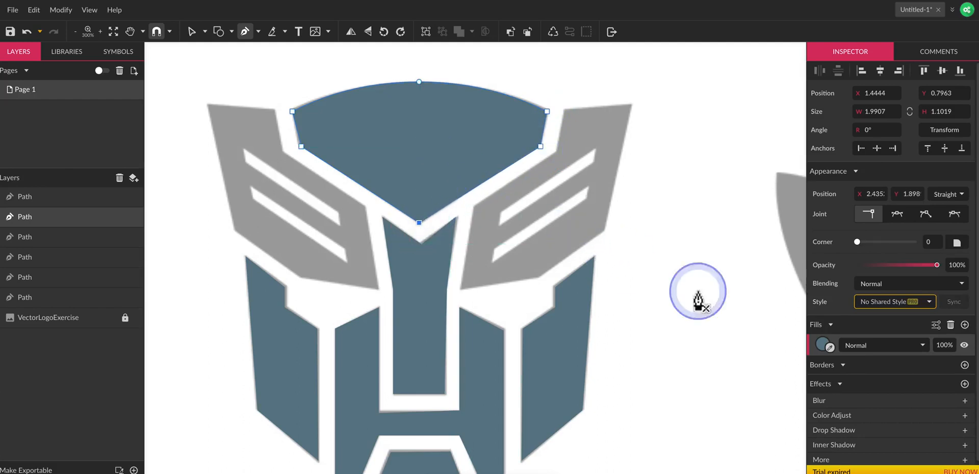
Step: Hide the forehead panel's fill and trace the triangular cutout inside it as a closed three-point path
scroll(625, 262, "right", 1)
scroll(706, 248, "right", 1)
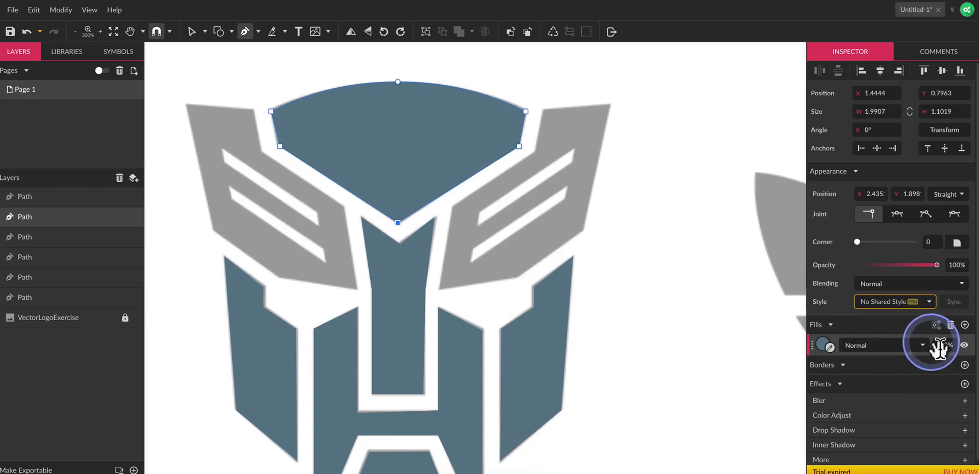
left_click(964, 345)
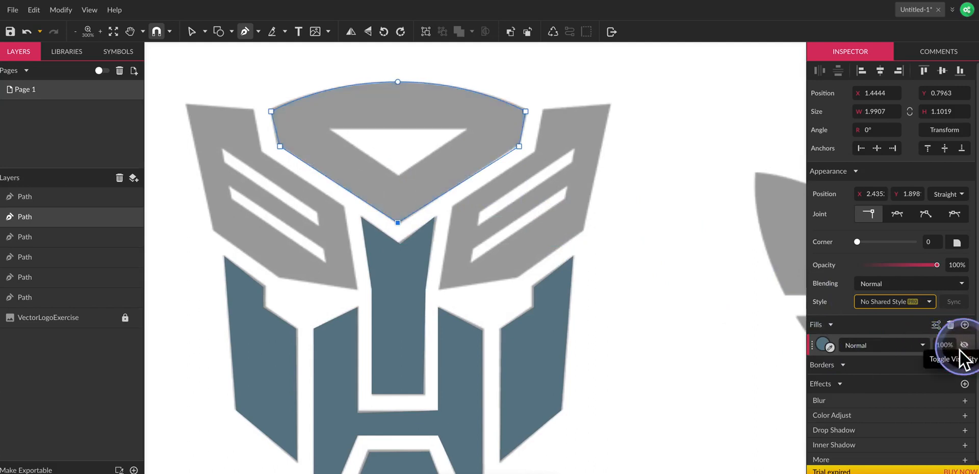
left_click(331, 129)
left_click(464, 130)
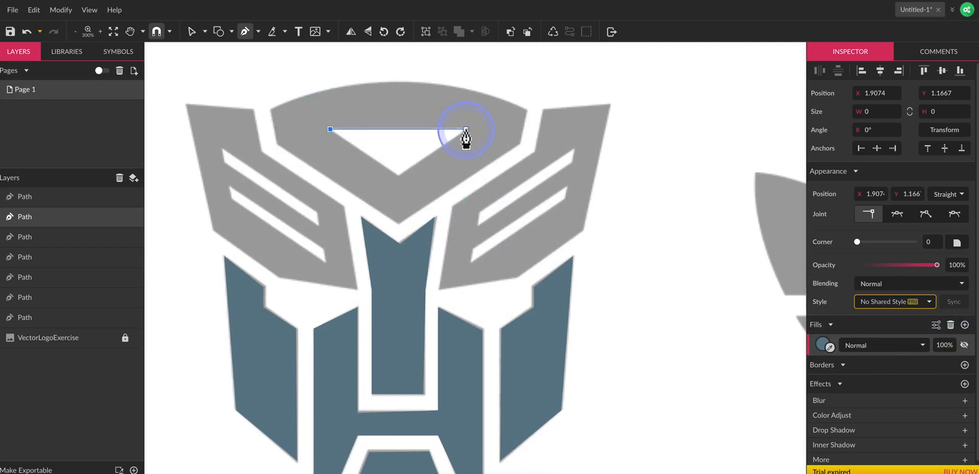
left_click(398, 176)
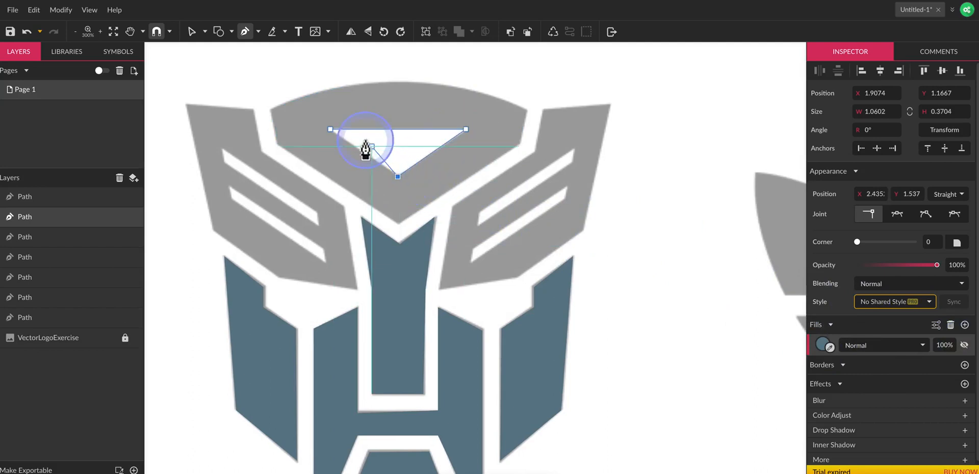
left_click(330, 130)
Step: Fill the forehead triangle with orange #FF9900
scroll(702, 301, "right", 1)
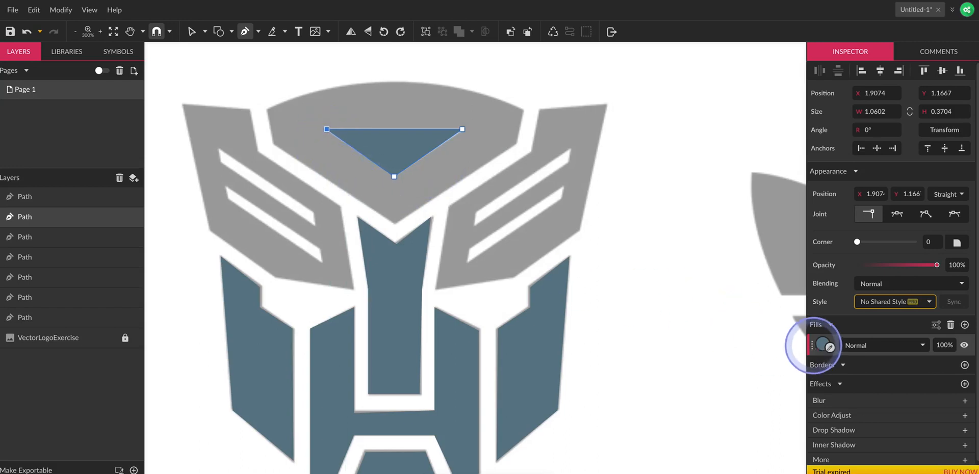
left_click(823, 345)
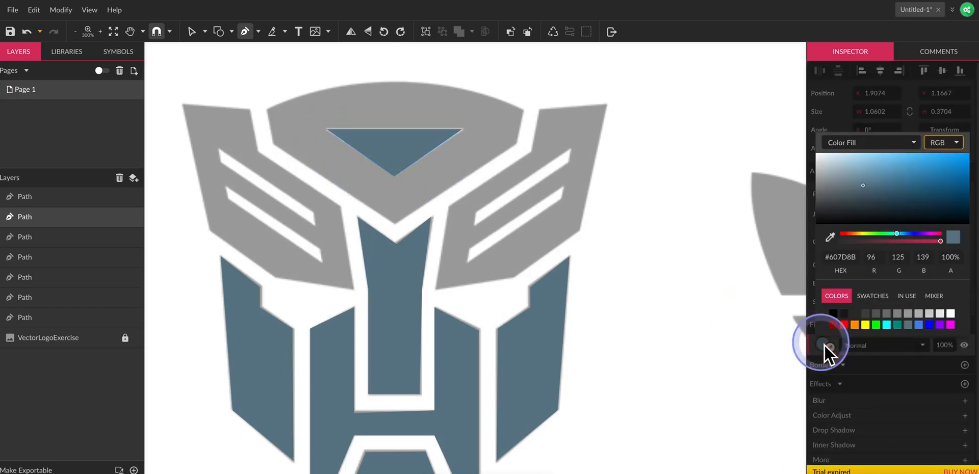
left_click(855, 324)
scroll(155, 295, "left", 2)
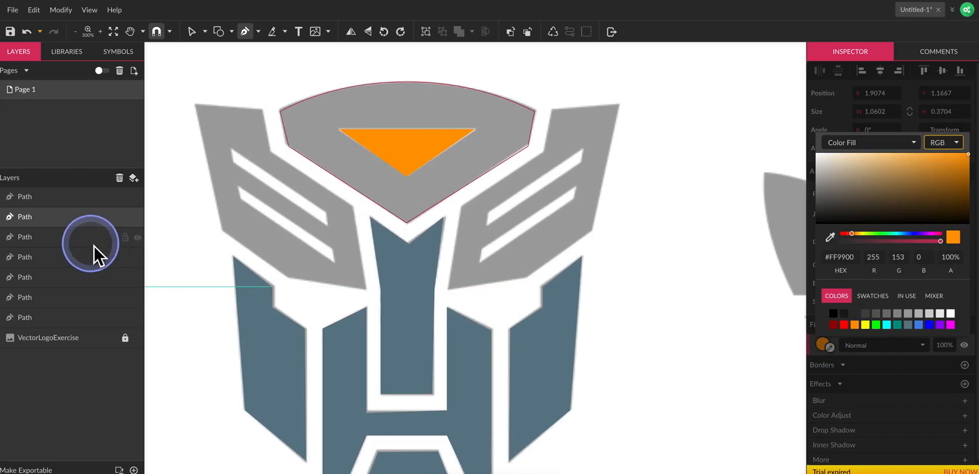
Step: Select the forehead panel path and make its blue-grey fill visible again
left_click(70, 201)
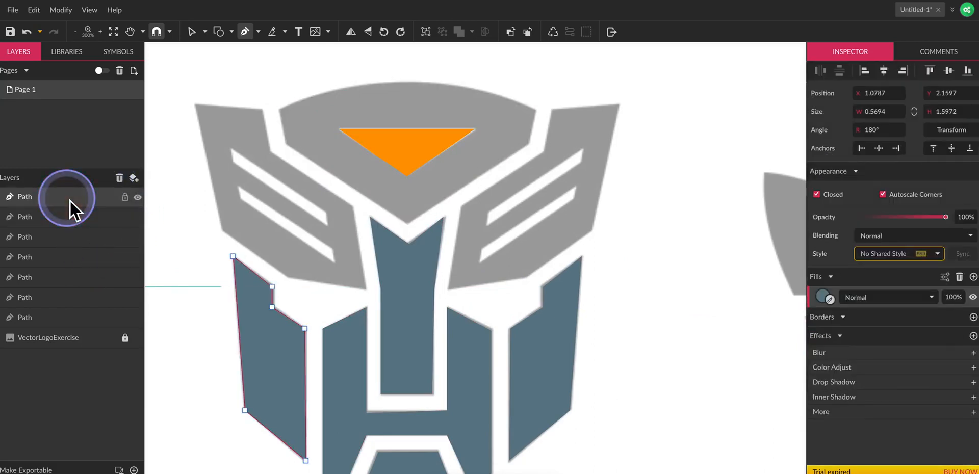
left_click(70, 225)
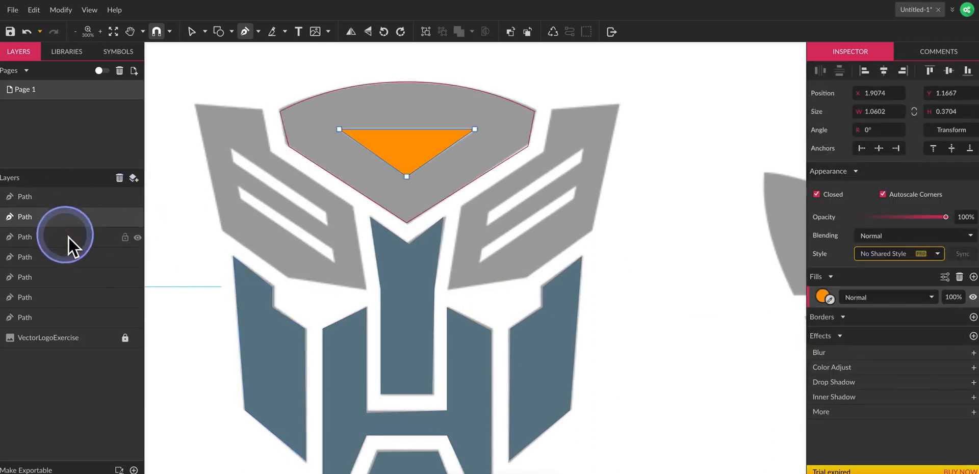
left_click(68, 238)
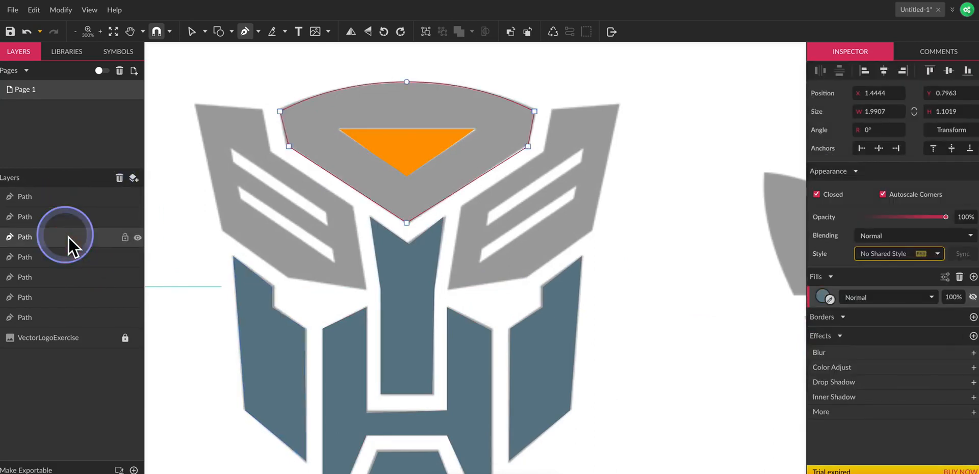
left_click(974, 297)
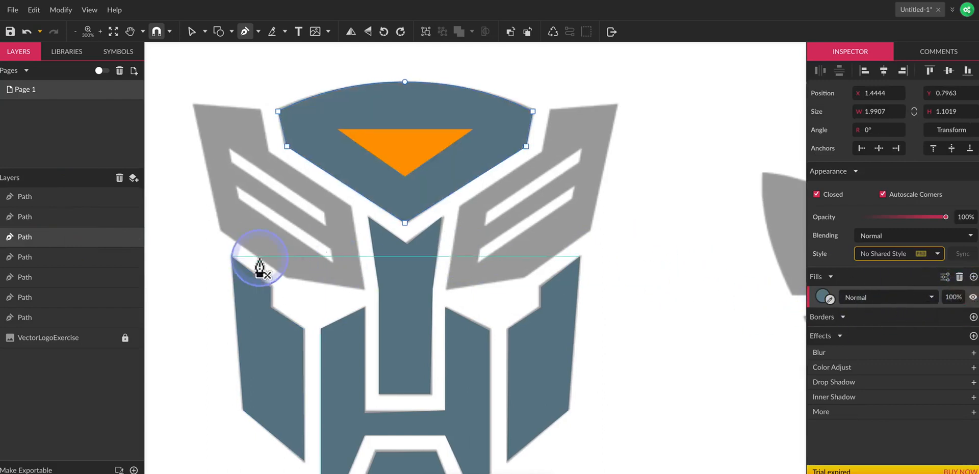
Step: Nest the orange triangle path inside the forehead panel path in the layer order
left_click(65, 225)
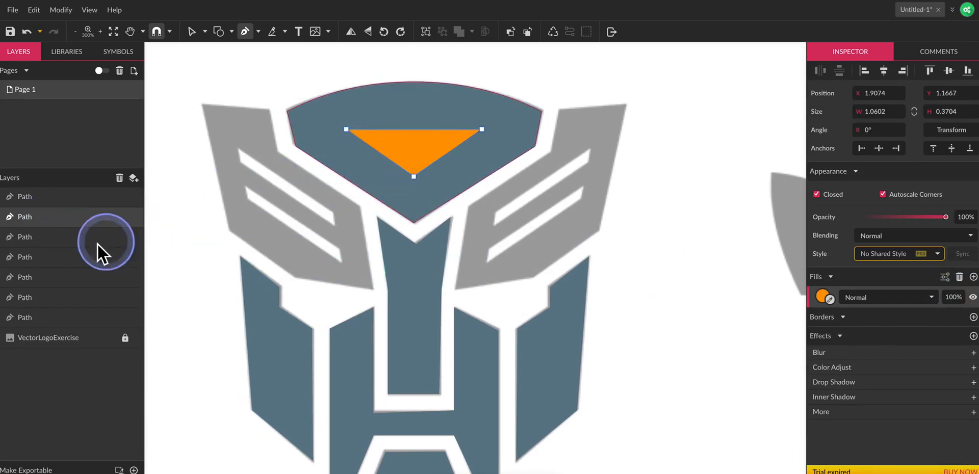
left_click_drag(44, 219, 43, 238)
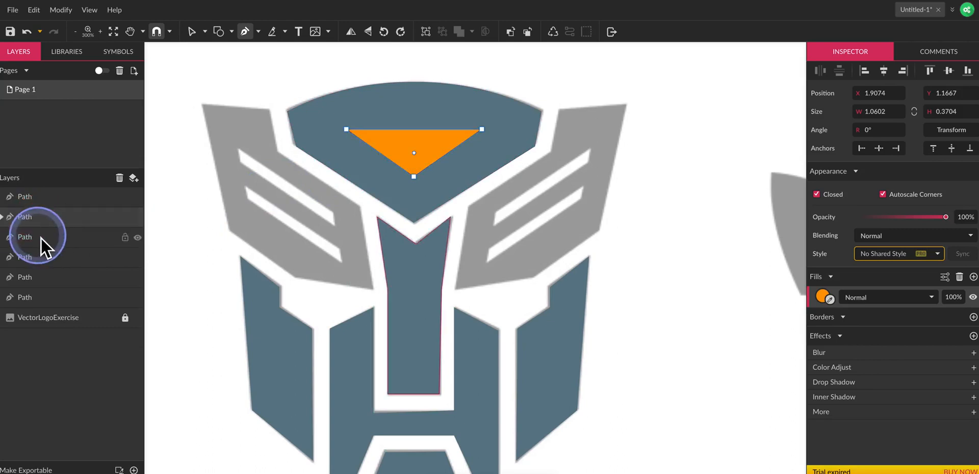
Step: Undo the nesting of the orange triangle path inside the forehead panel path
key("super+z")
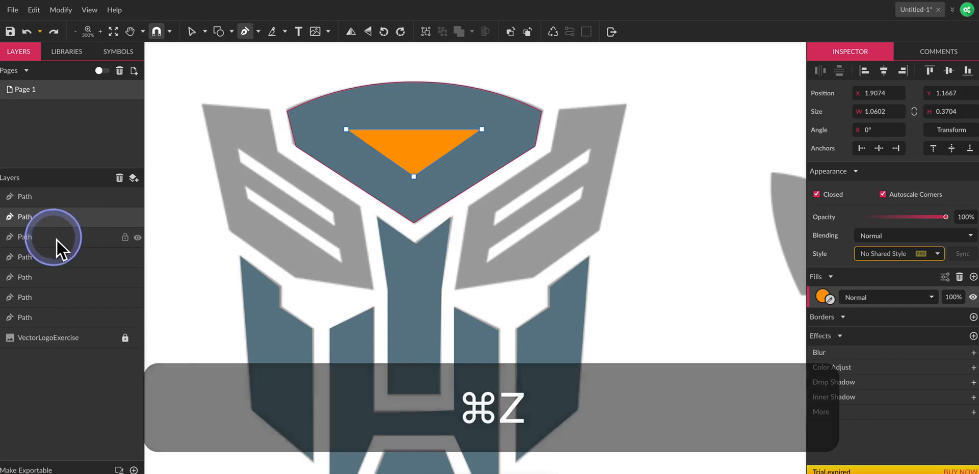
Step: Move the forehead panel path above the orange triangle in the layer order, and return it below the triangle
left_click(34, 240)
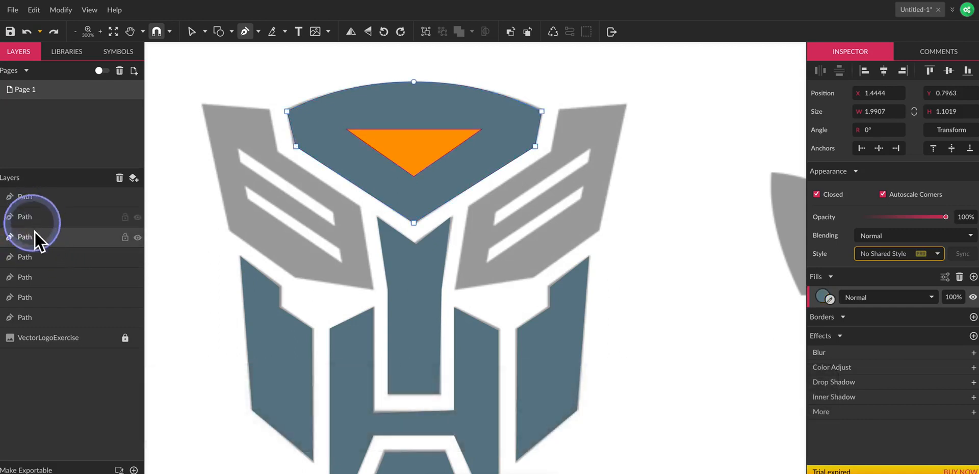
left_click_drag(35, 238, 49, 221)
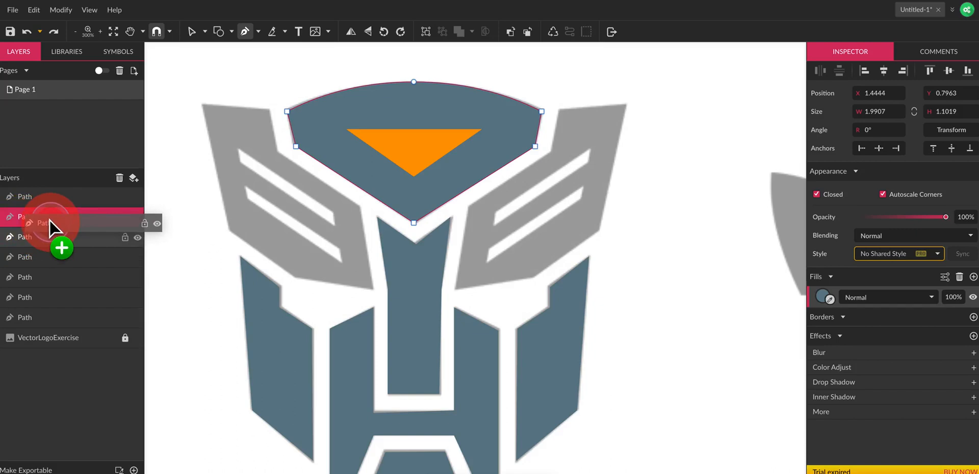
mouse_move(50, 220)
left_mouse_down()
mouse_move(38, 213)
mouse_move(47, 212)
left_mouse_up()
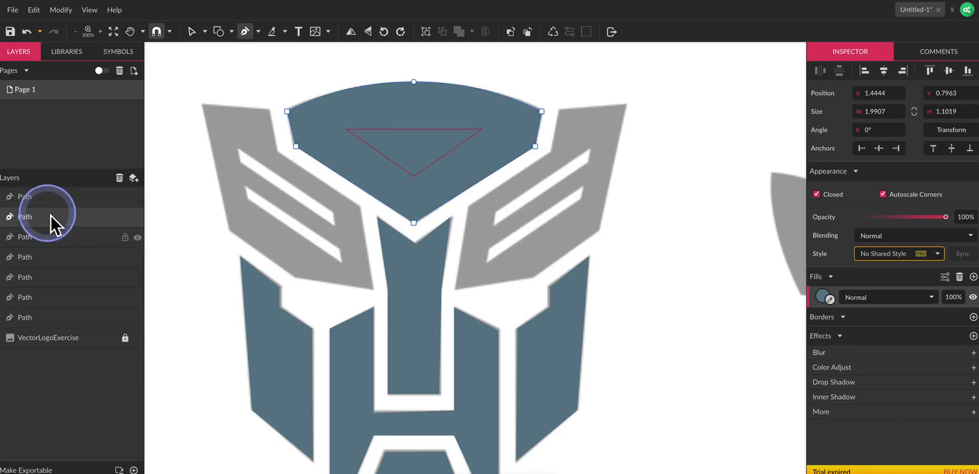
left_click_drag(39, 217, 33, 247)
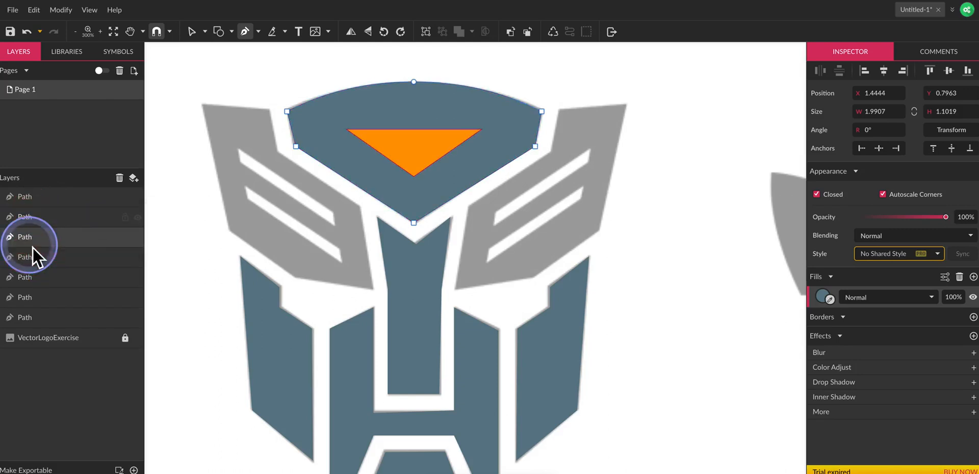
Step: Select the orange triangle and the forehead panel together and subtract the triangle from the panel
left_click(47, 222)
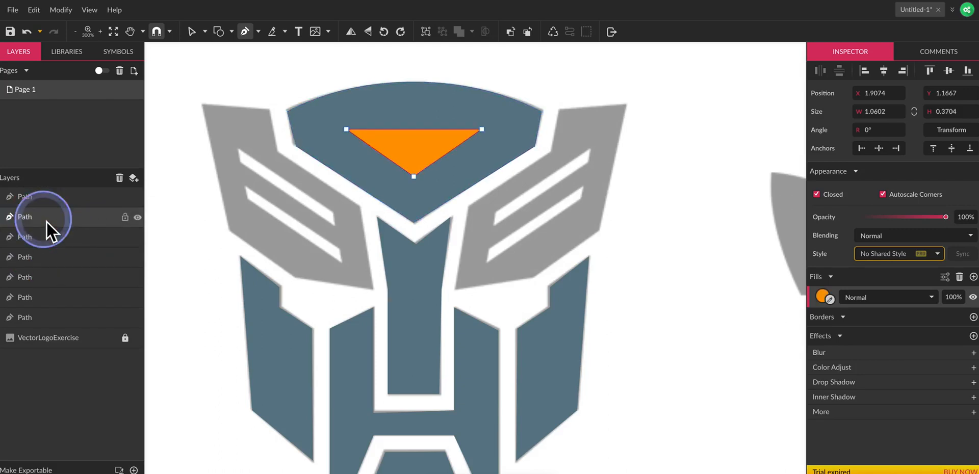
scroll(398, 176, "left", 1)
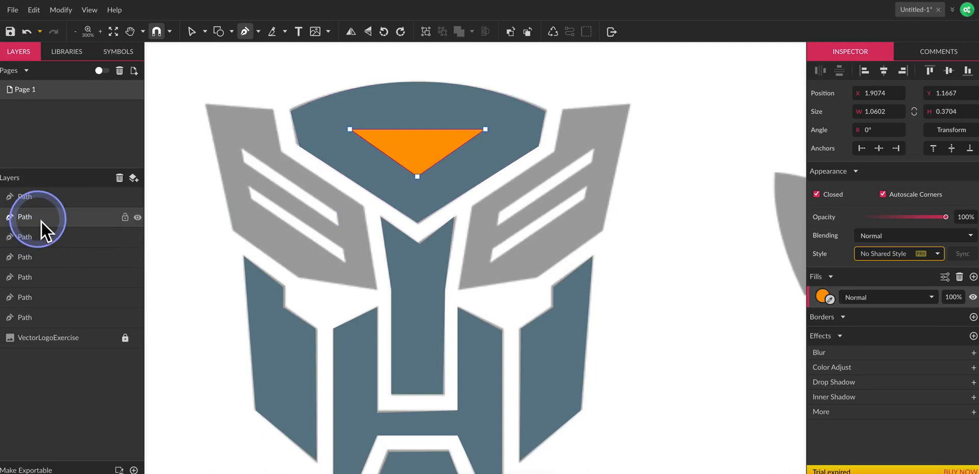
left_click(41, 240)
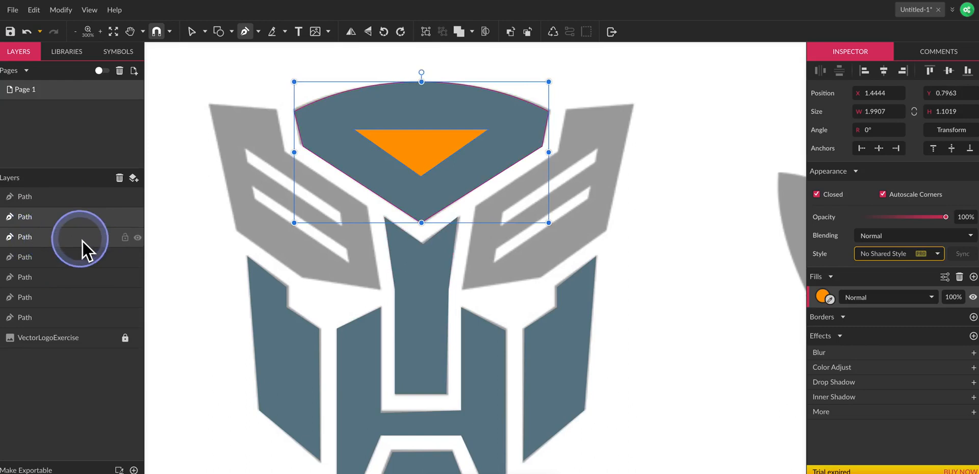
scroll(179, 159, "left", 1)
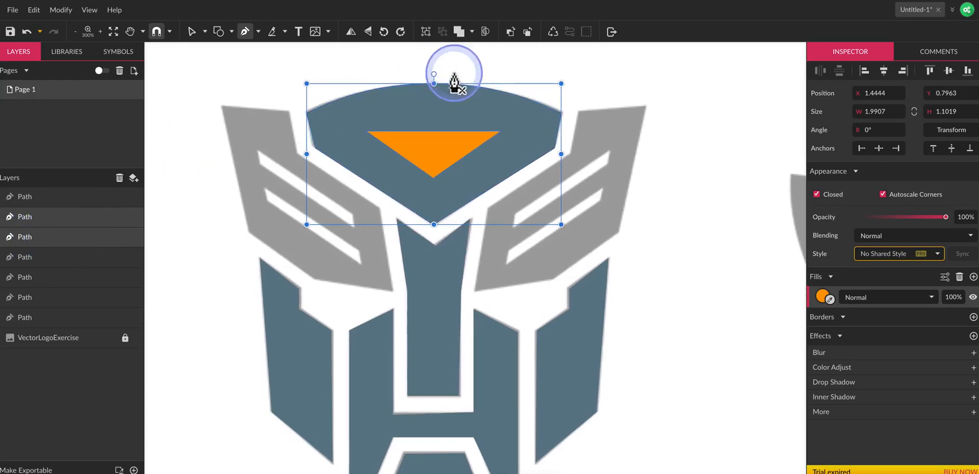
scroll(459, 72, "up", 1)
left_click(472, 32)
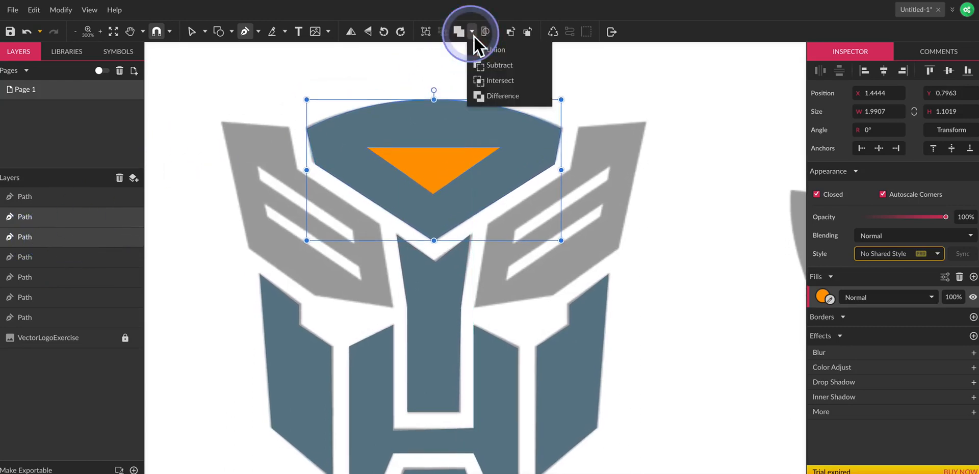
left_click(493, 70)
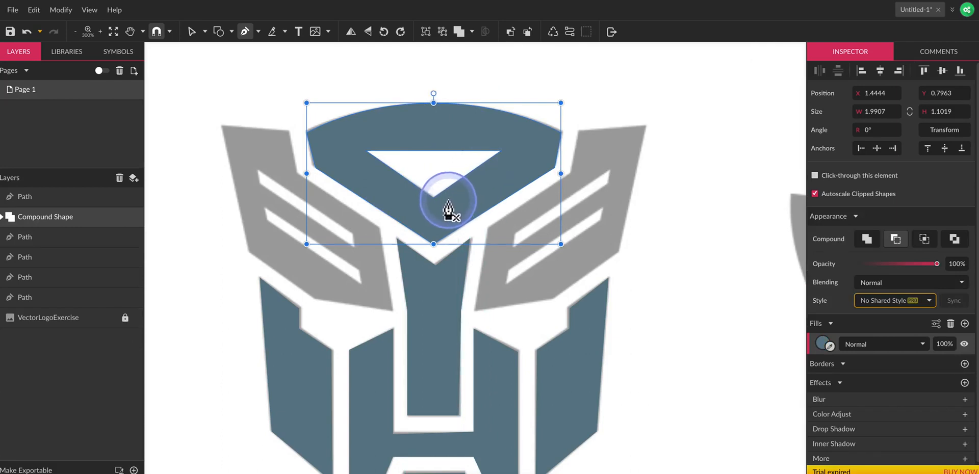
Step: Select the slanted red bar on the right wing panel as a whole object and duplicate it in place
scroll(204, 239, "left", 1)
scroll(377, 196, "left", 1)
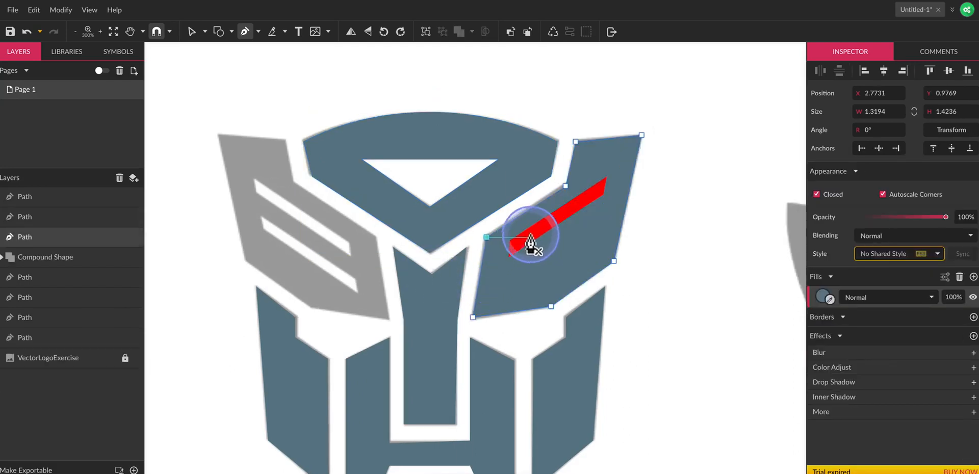
scroll(204, 76, "up", 1)
left_click(192, 31)
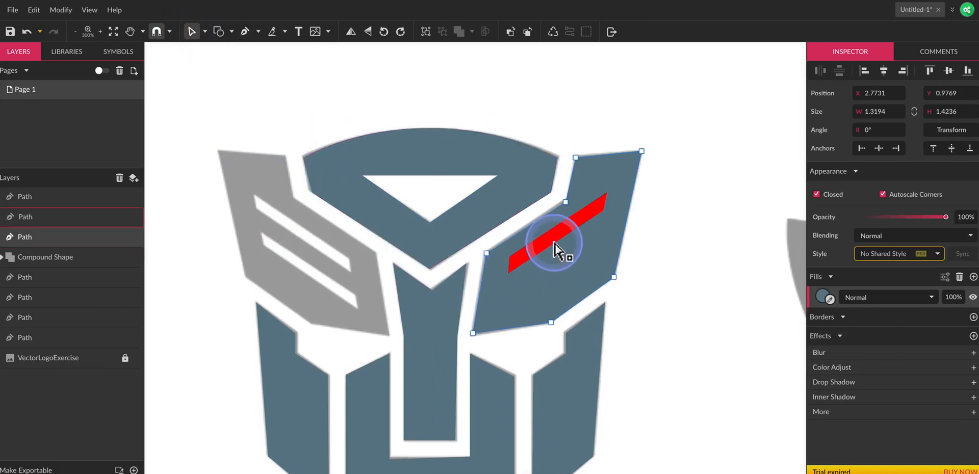
left_click(205, 32)
left_click(223, 48)
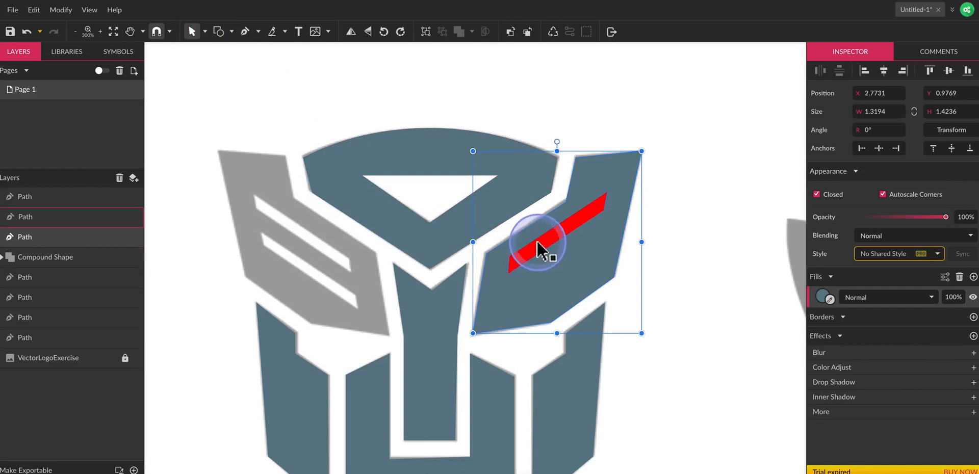
left_click(542, 247)
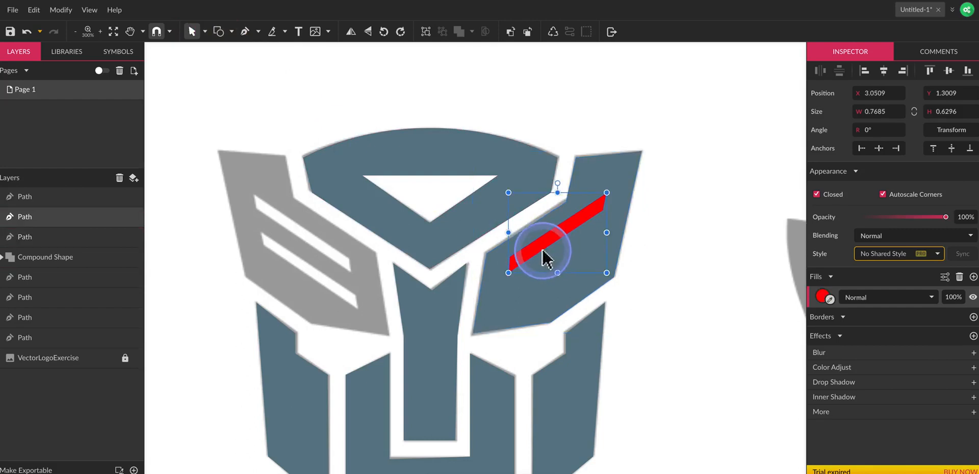
left_click(41, 14)
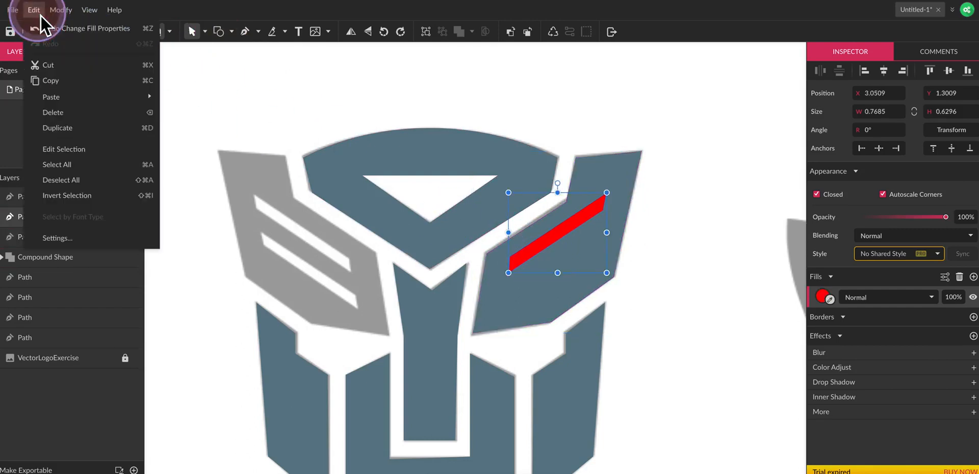
left_click(60, 127)
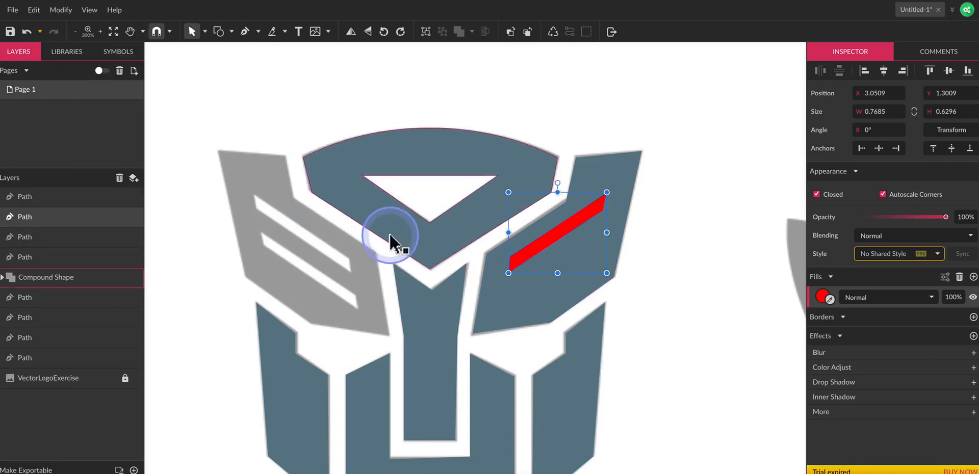
Step: Nudge the duplicated red bar straight down to a Y position of 1.5509, below the original bar
key("Down")
key("Down")
key("Down")
key("Down")
key("Down")
key("Down")
key("Down")
key("Down")
key("Down")
key("Down")
key("Down")
key("Down")
key("Down")
key("Down")
key("Down")
key("Down")
key("Down")
key("Down")
key("Down")
key("Down")
key("Down")
key("Down")
key("Down")
key("Down")
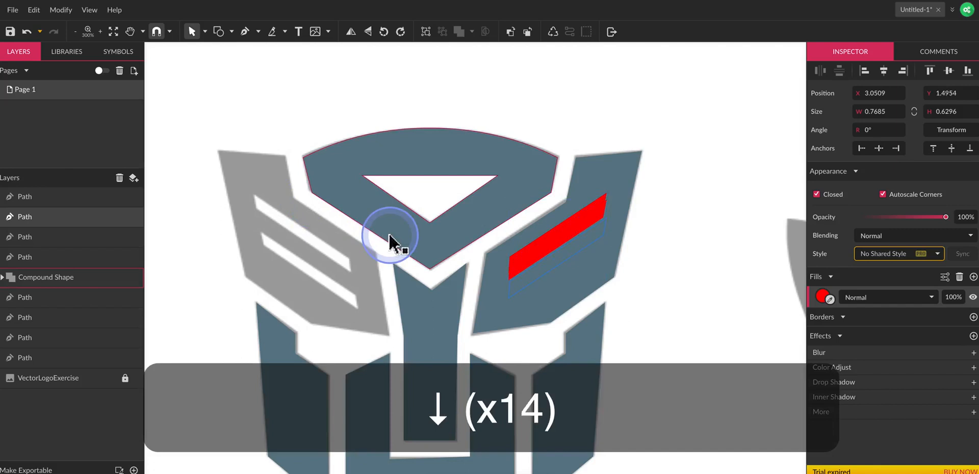
key("Up")
key("Up")
key("Up")
key("Up")
key("Up")
key("Up")
key("Up")
key("Up")
key("Up")
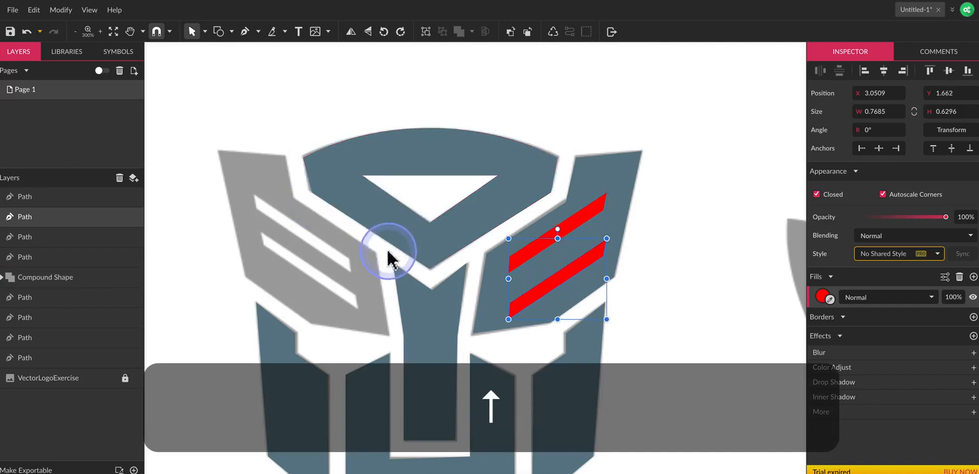
Step: With the right wing panel temporarily hidden, nudge the lower red bar down to Y 1.5787 over the reference slot
left_click(611, 176)
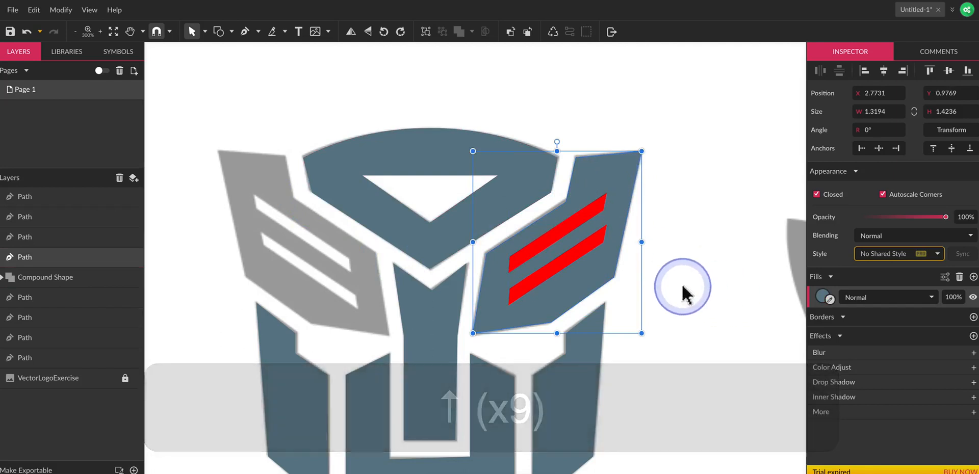
mouse_move(81, 258)
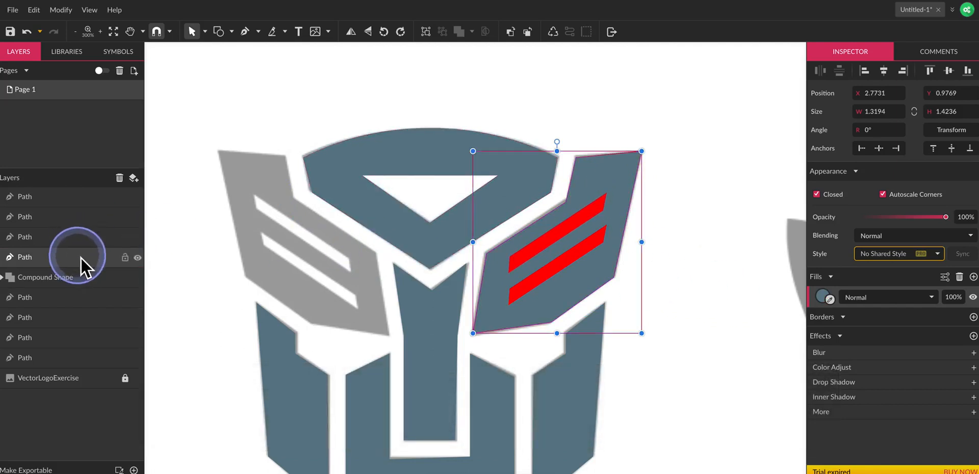
left_click(136, 258)
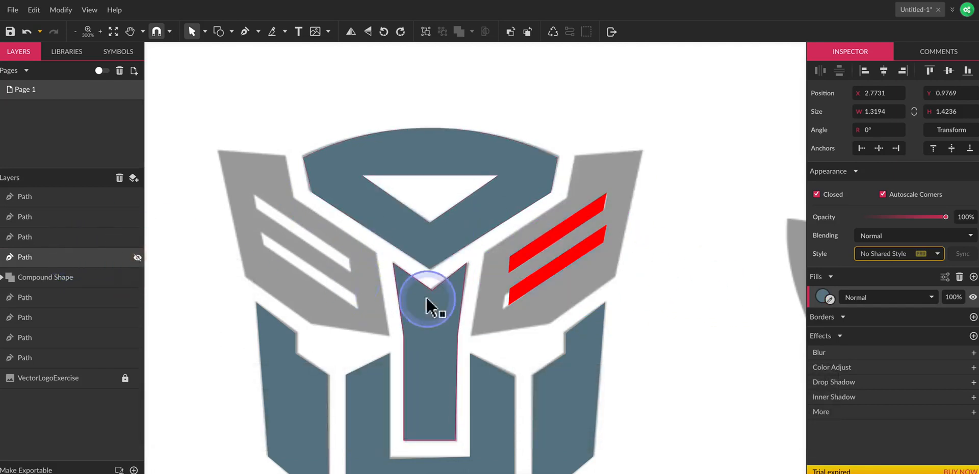
left_click(520, 293)
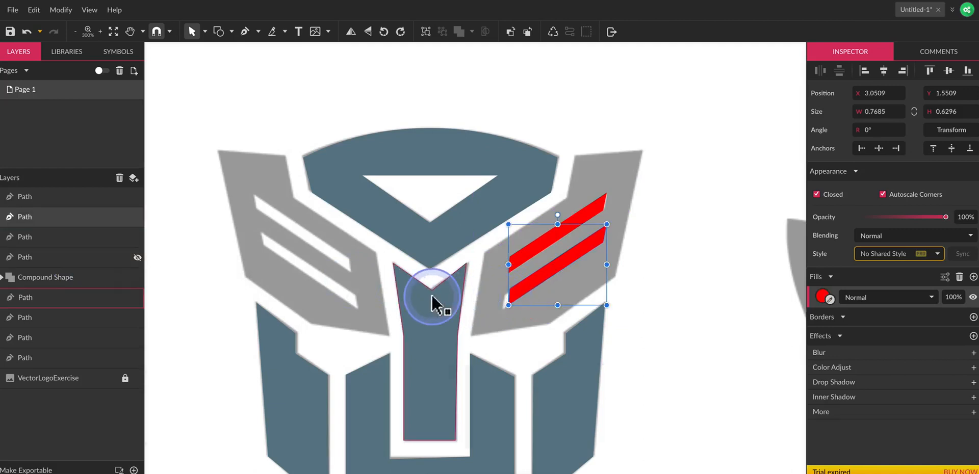
key("Down")
key("Down")
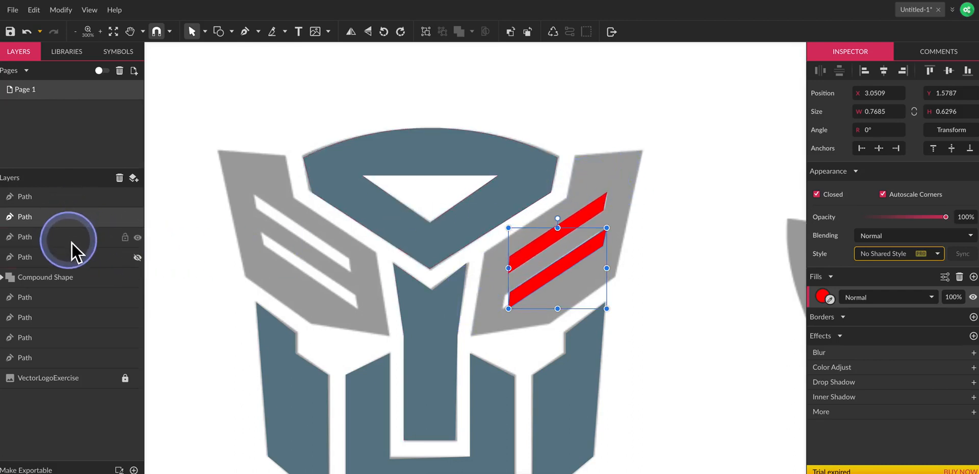
left_click(72, 257)
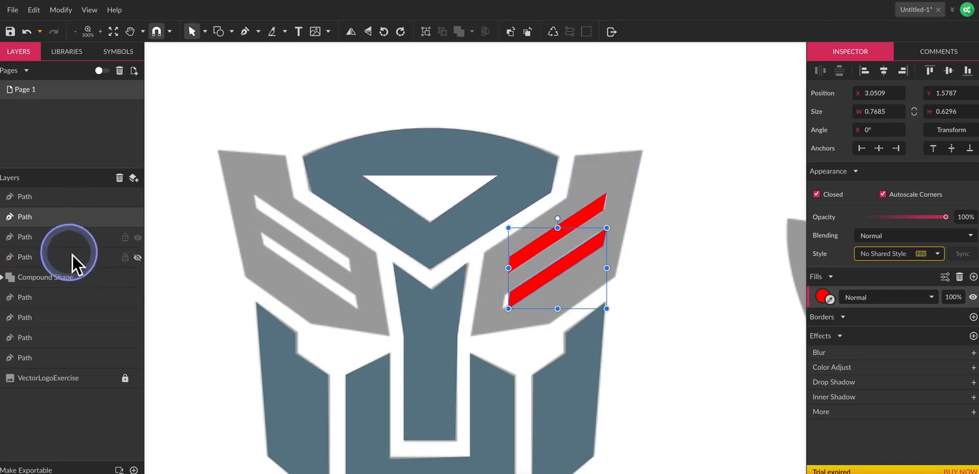
left_click(139, 258)
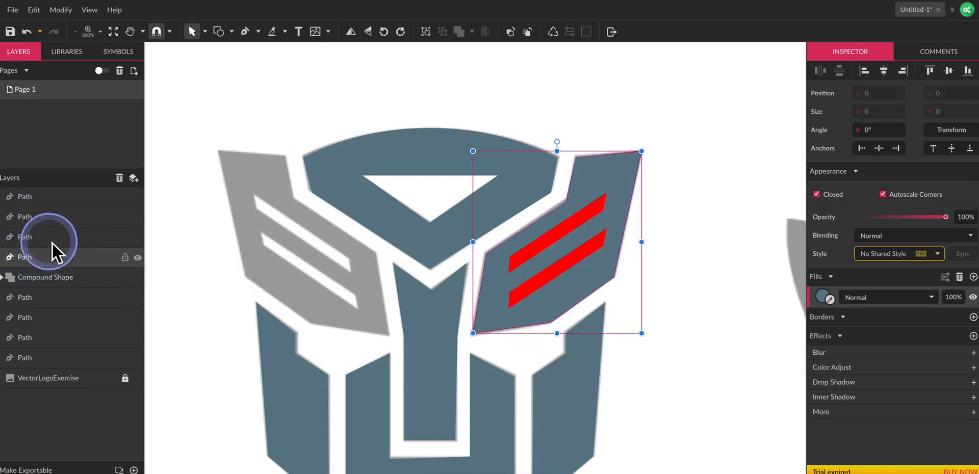
Step: Rename the lower red bar's layer as VENT and the upper red bar's layer as VENT 2
left_click(48, 221)
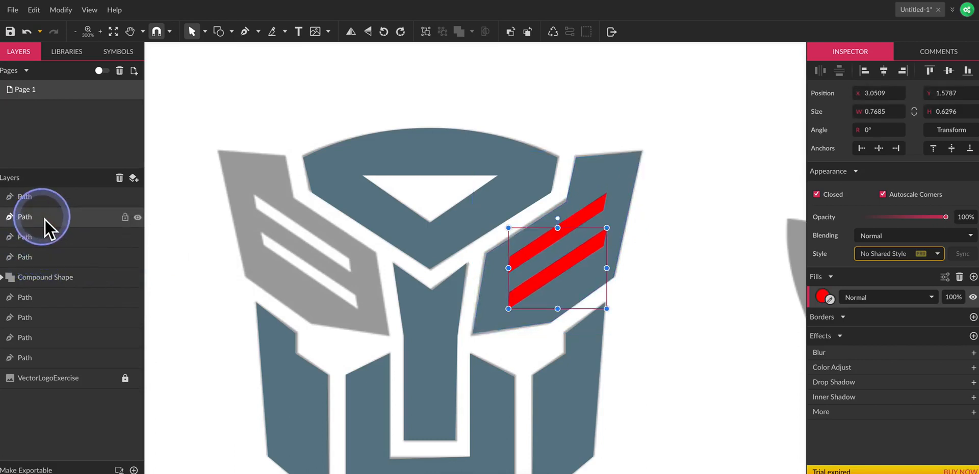
double_click(35, 222)
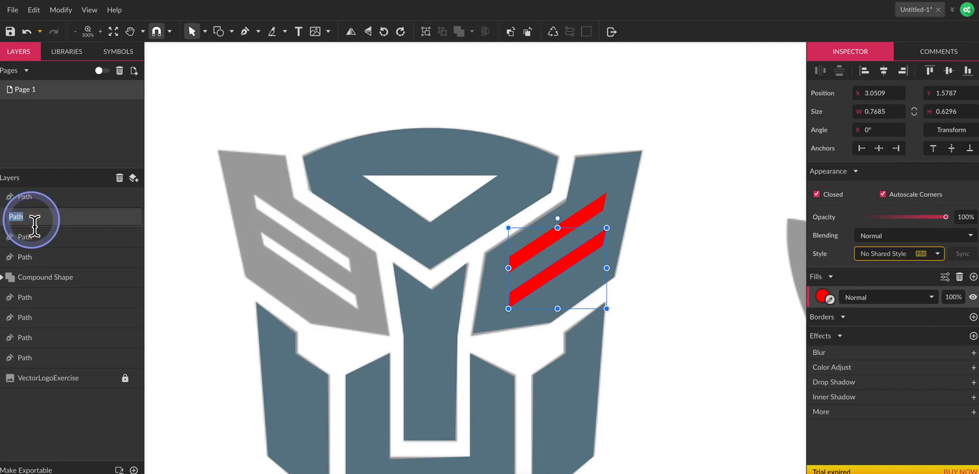
type("VENT")
key("Return")
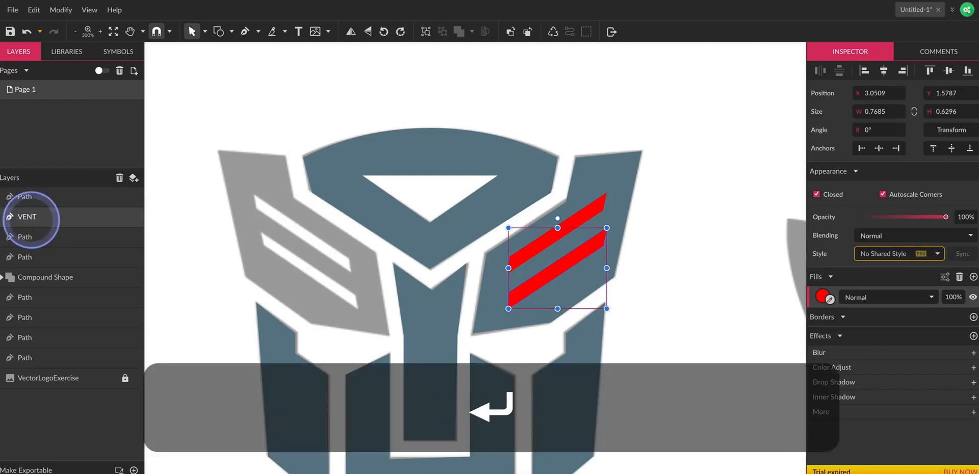
double_click(39, 238)
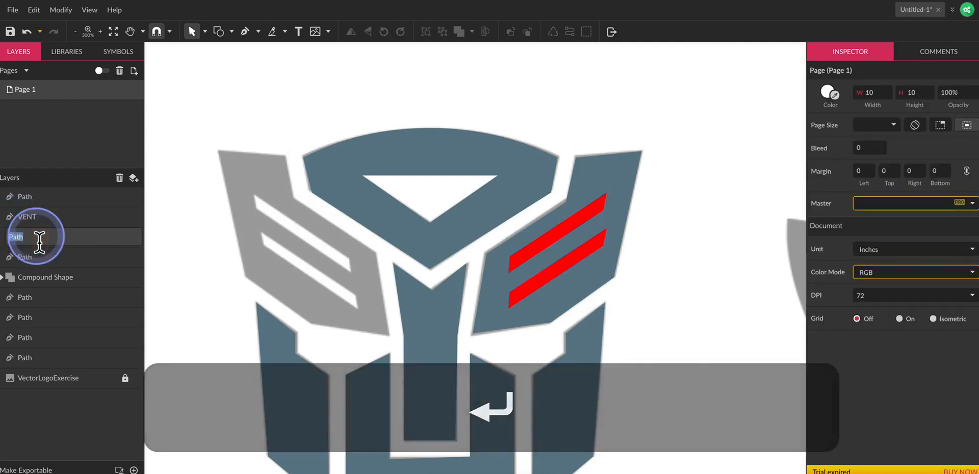
type("VENT 2")
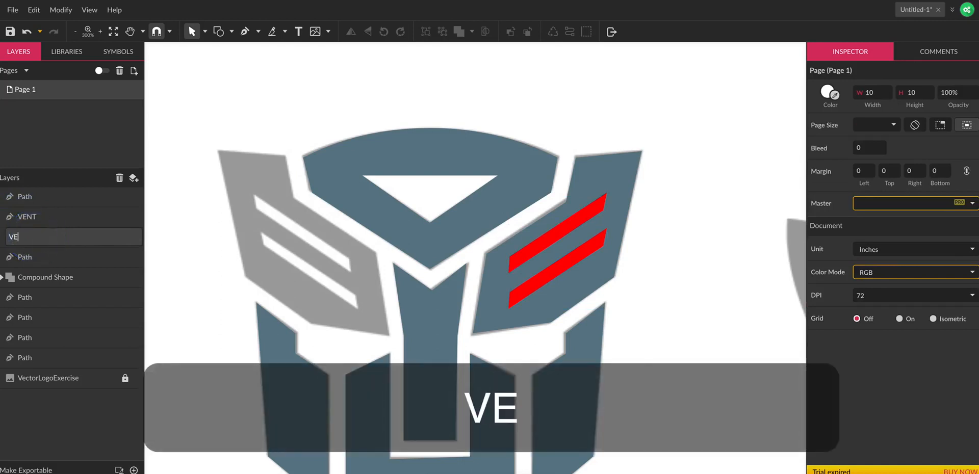
key("Return")
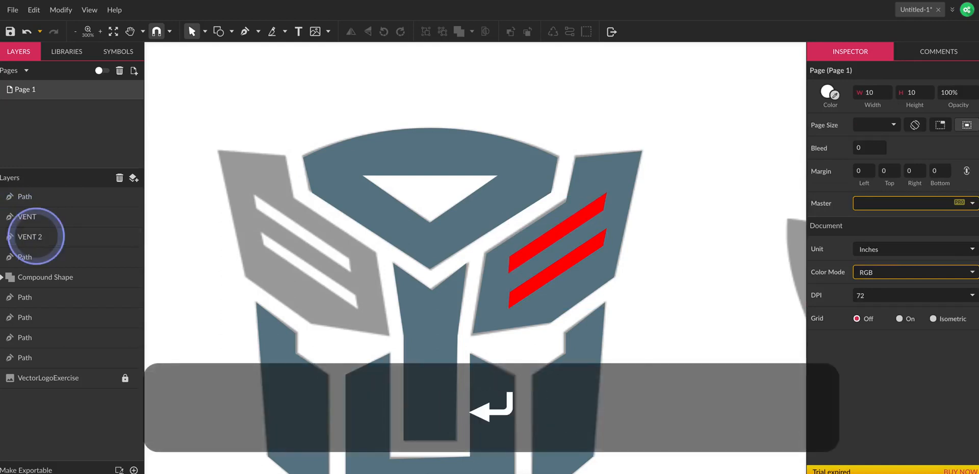
Step: Rename the right wing panel's path layer as FOREHEAD, correcting the initial spelling FORHEAD
double_click(41, 256)
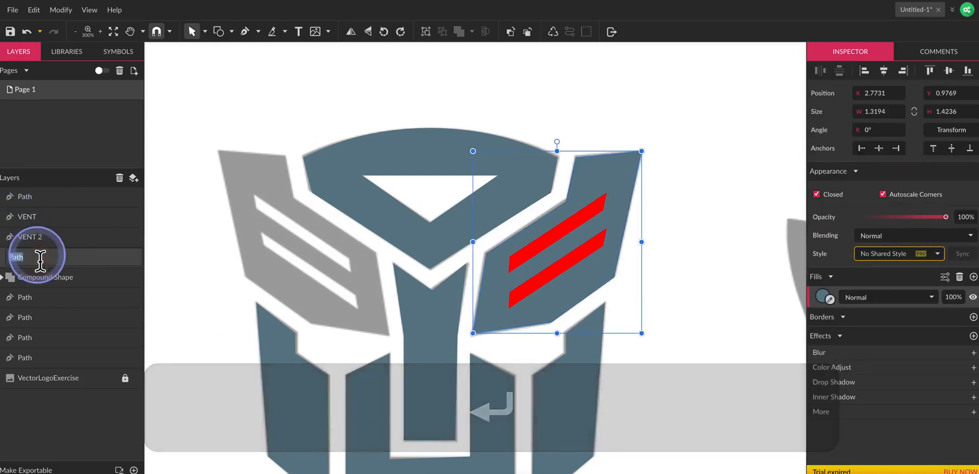
type("FORHEAD")
key("Return")
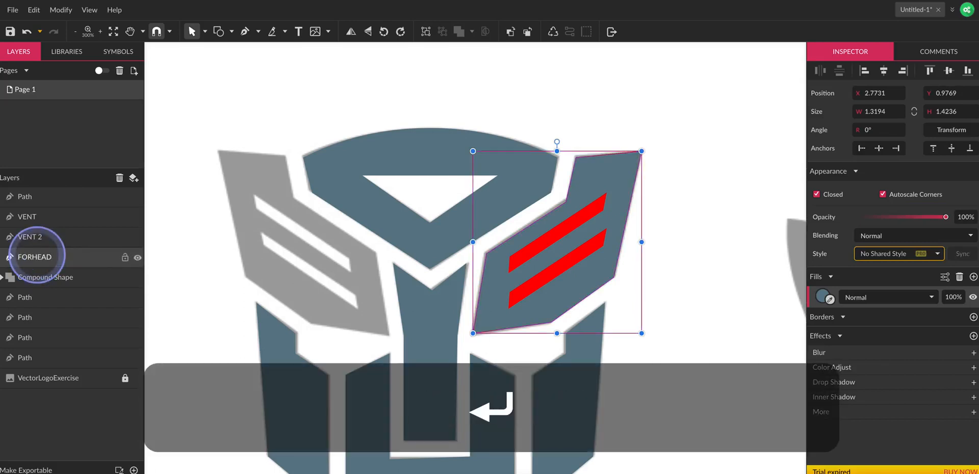
double_click(56, 258)
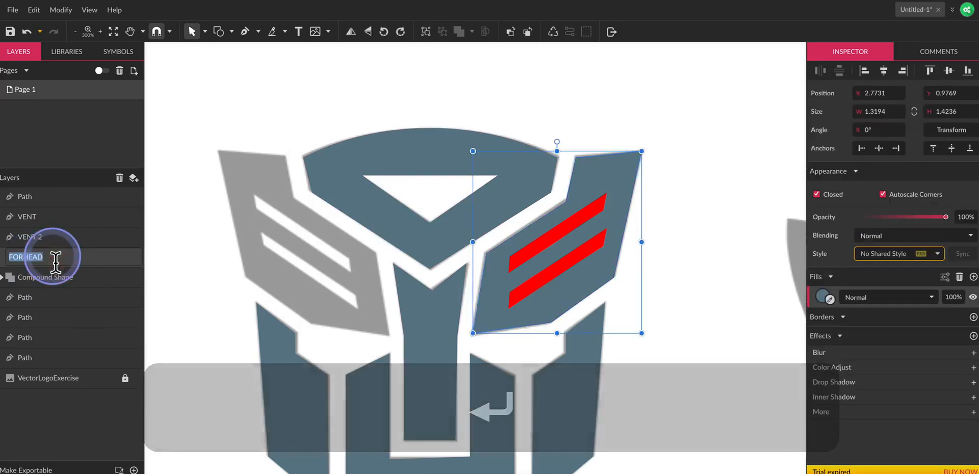
left_click(20, 260)
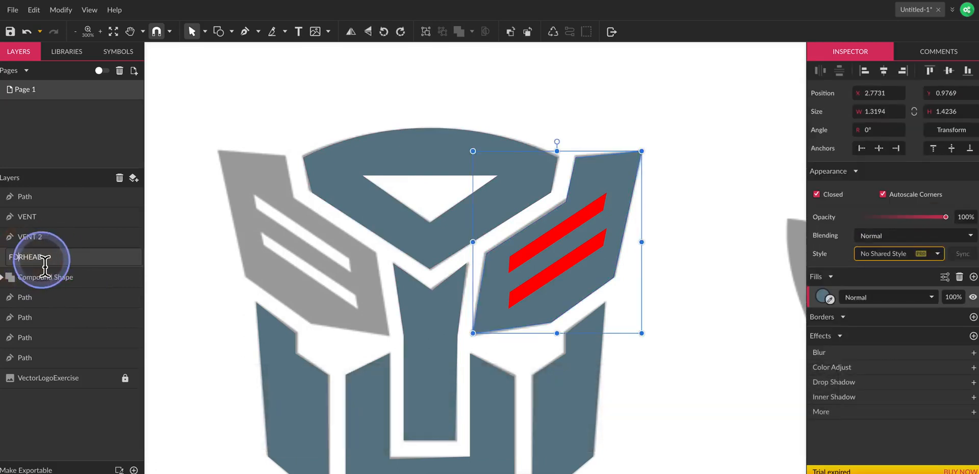
key("Right")
type("E")
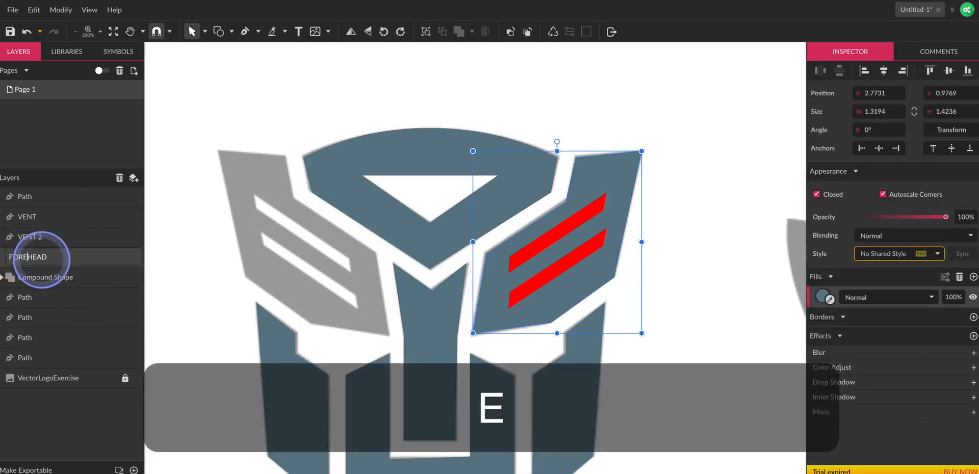
key("Return")
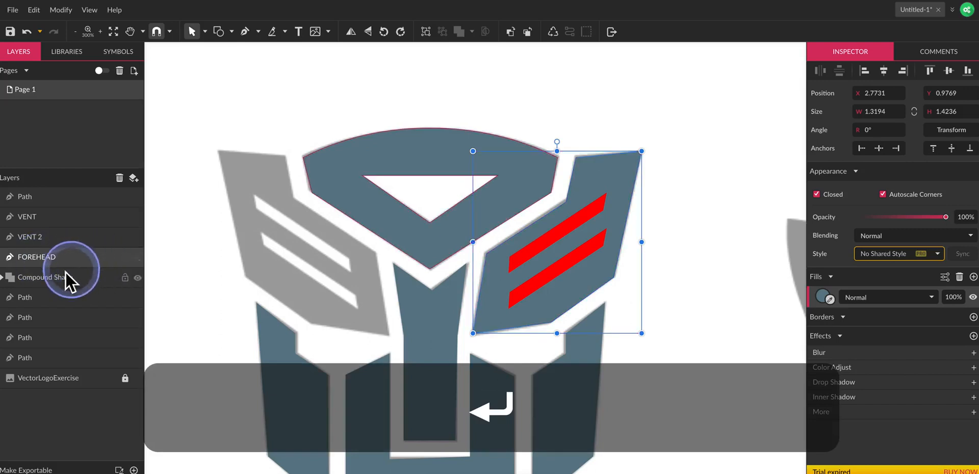
Step: Select the VENT, VENT 2 and FOREHEAD layers together and subtract the two red bars from the right wing panel
left_click(51, 224)
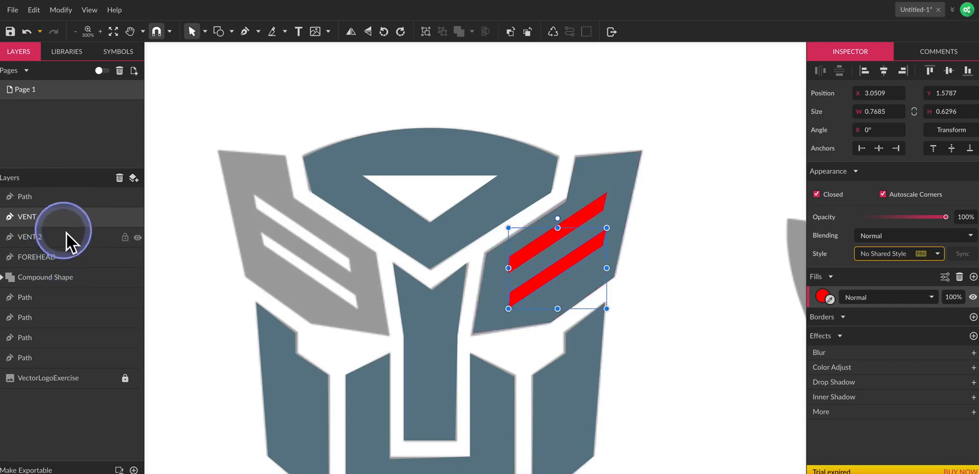
left_click(57, 219)
left_click(46, 218)
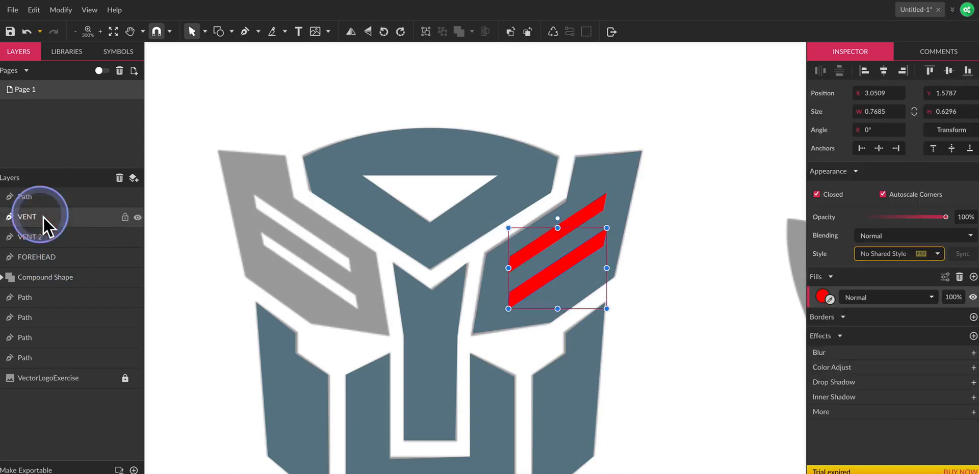
left_click(54, 258, "shift")
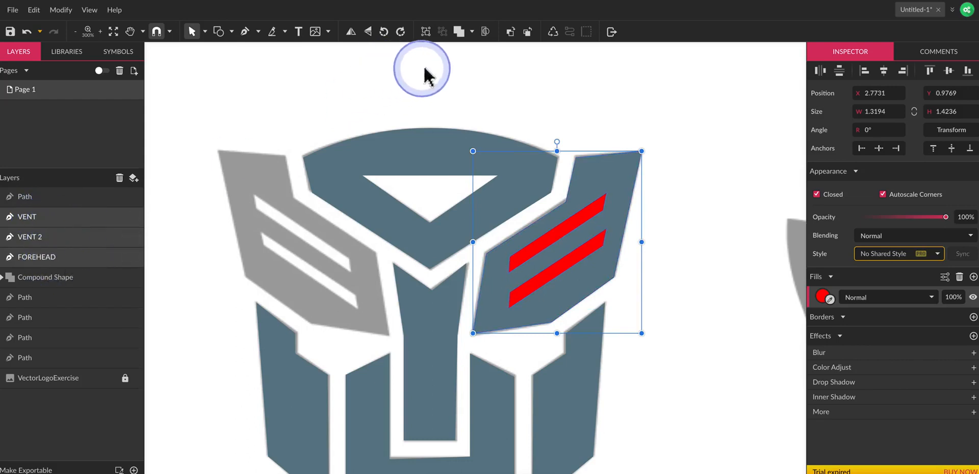
left_click(474, 34)
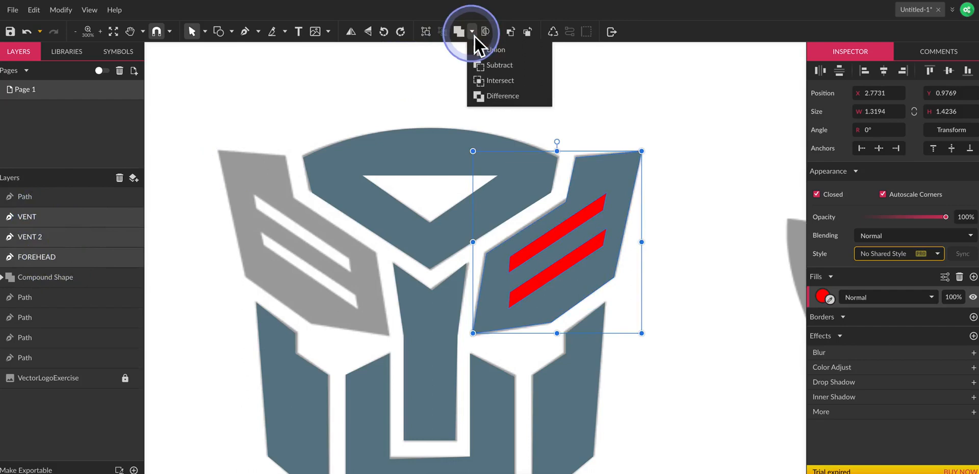
left_click(489, 64)
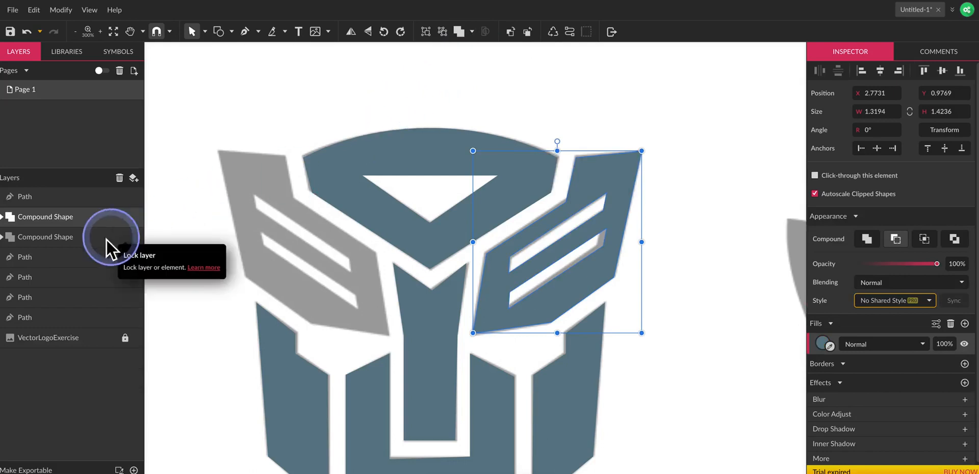
Step: Rename the right wing's new compound shape layer as FOREHEAD
left_click(60, 218)
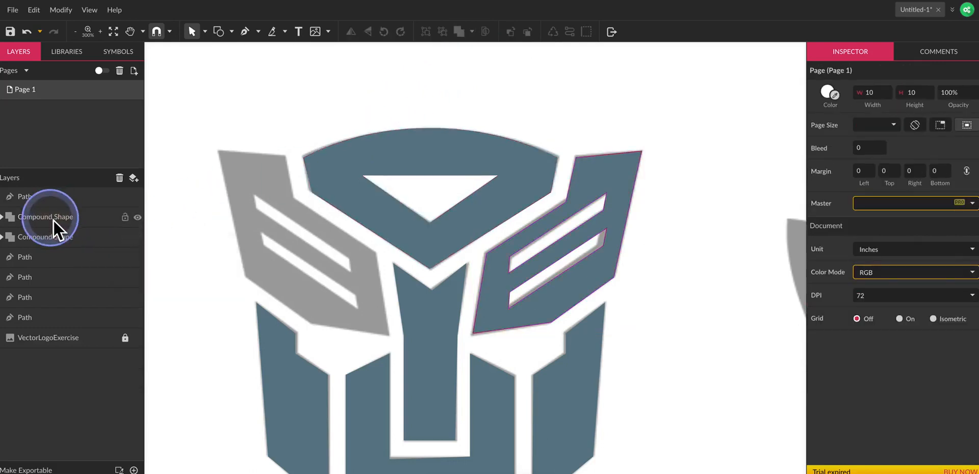
left_click(53, 221)
double_click(53, 220)
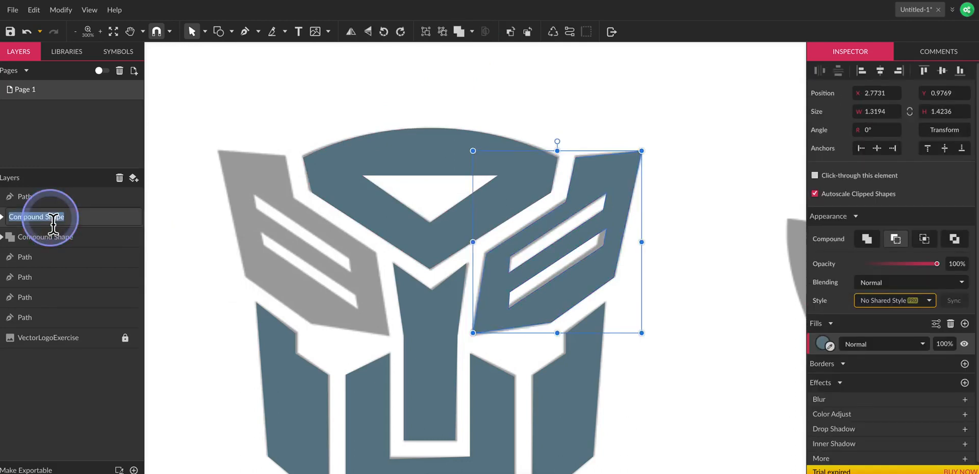
type("FORE")
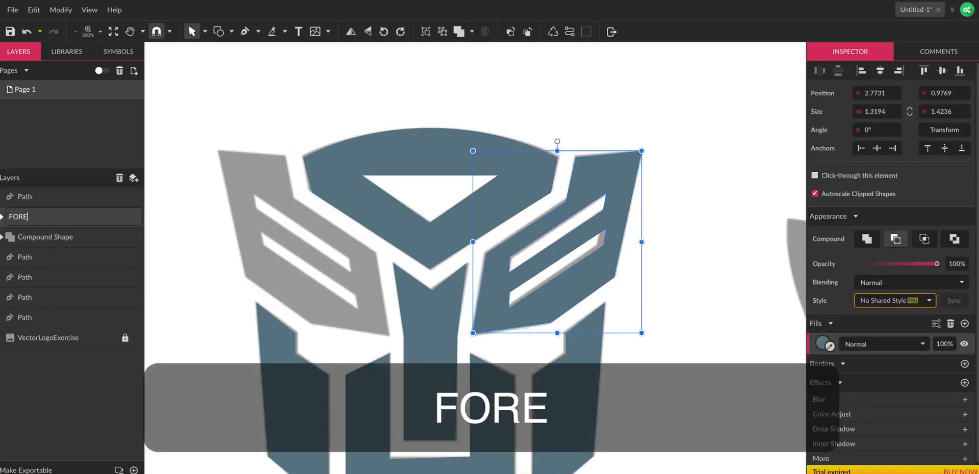
type("HEAD")
key("Return")
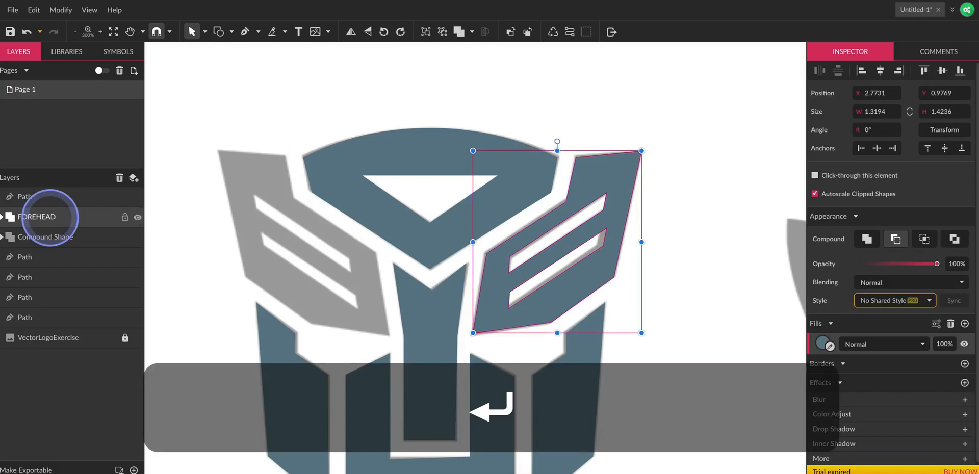
Step: Duplicate the vented right wing shape in place and flip the copy horizontally
left_click(51, 127)
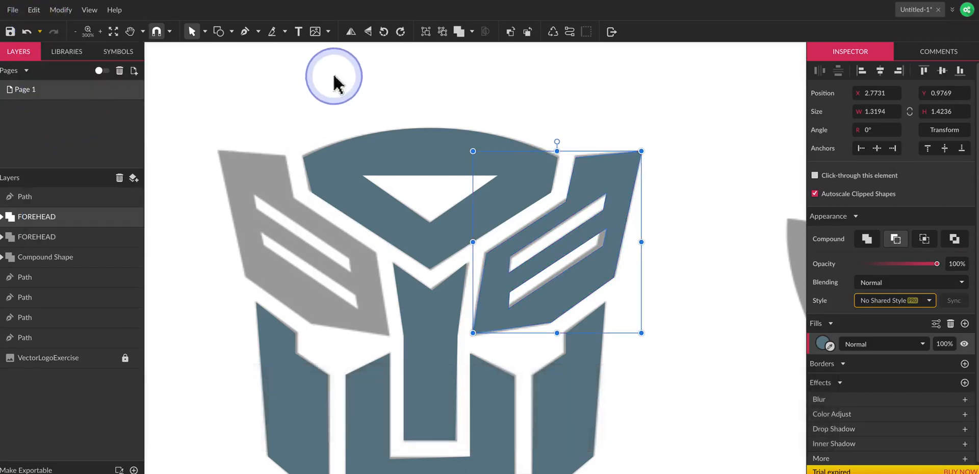
left_click(353, 31)
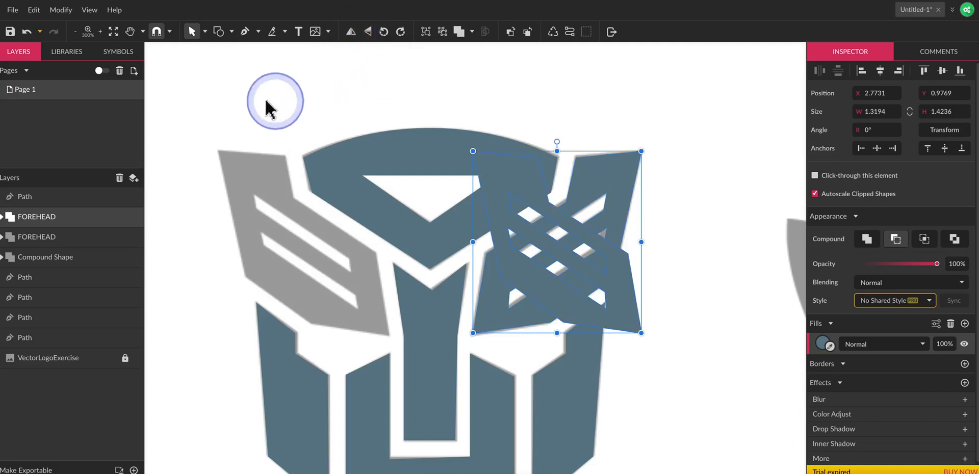
Step: Move the flipped wing copy over the gray left wing of the reference, at X 0.7847 and Y 0.963
key("Left")
key("Left")
key("Left")
key("Left")
key("Left")
key("Left")
key("Left")
key("Left")
key("Left")
key("Left")
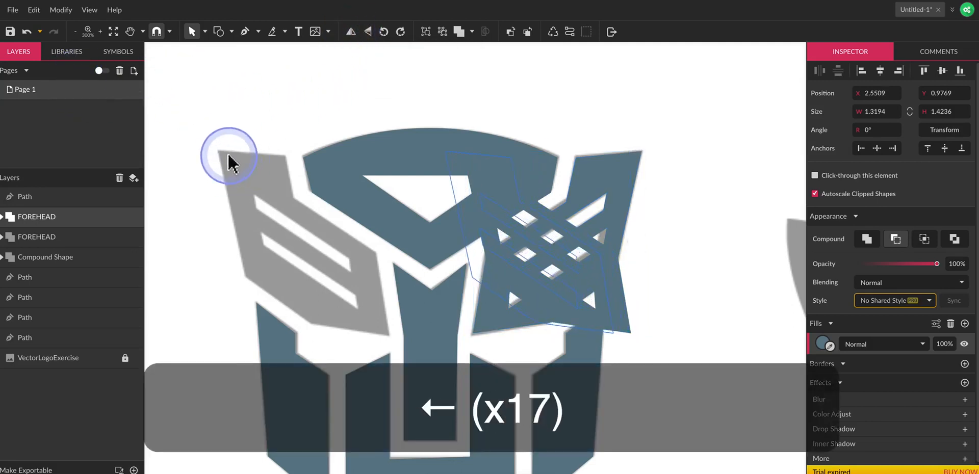
key("Left")
key("Left")
key("Left")
key("Left")
key("Left")
key("Left")
key("Left")
key("Left")
key("Left")
key("Left")
key("Left")
key("Left")
key("Left")
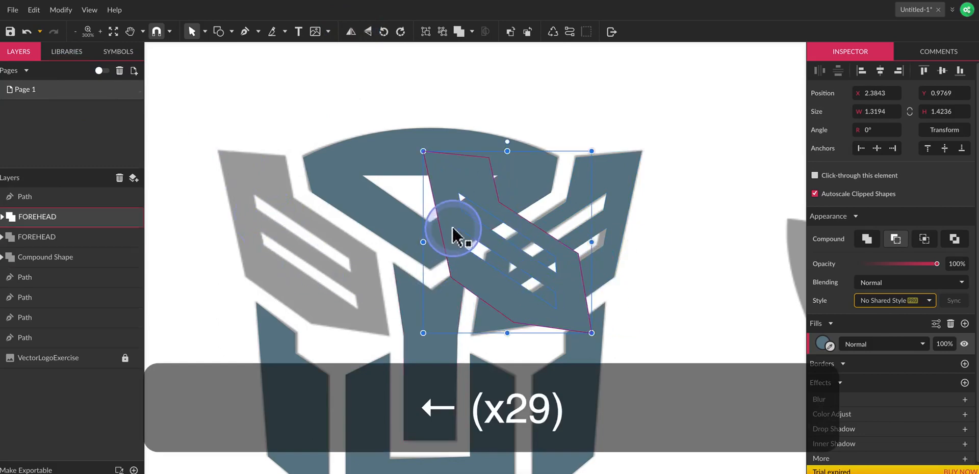
left_click_drag(453, 235, 236, 225)
key("Right")
key("Right")
key("Left")
key("Left")
key("Left")
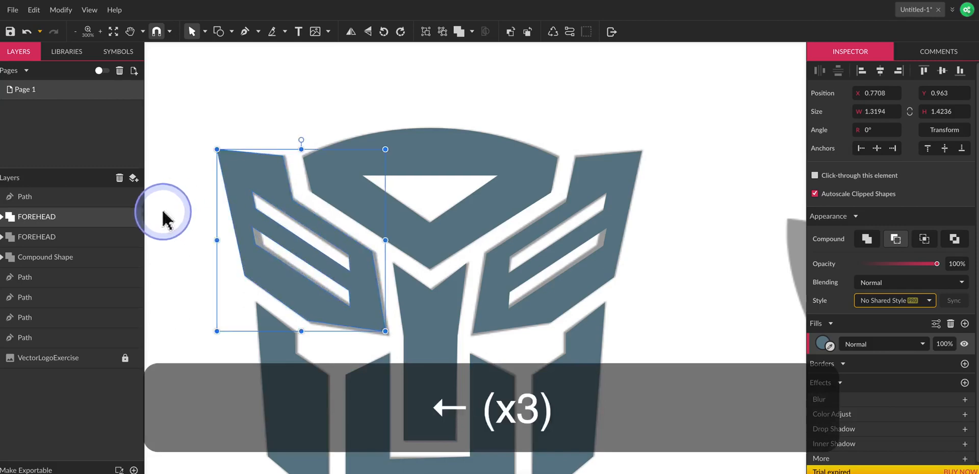
key("Right")
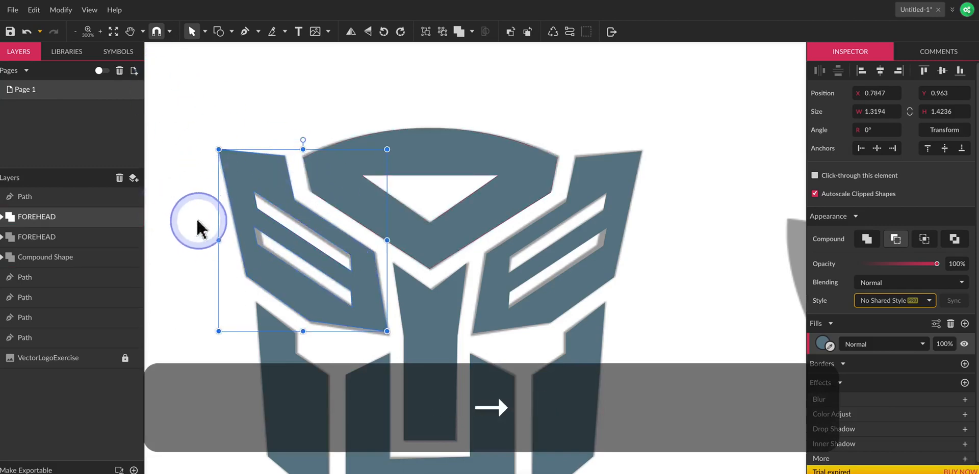
key("h")
left_click_drag(181, 223, 186, 173)
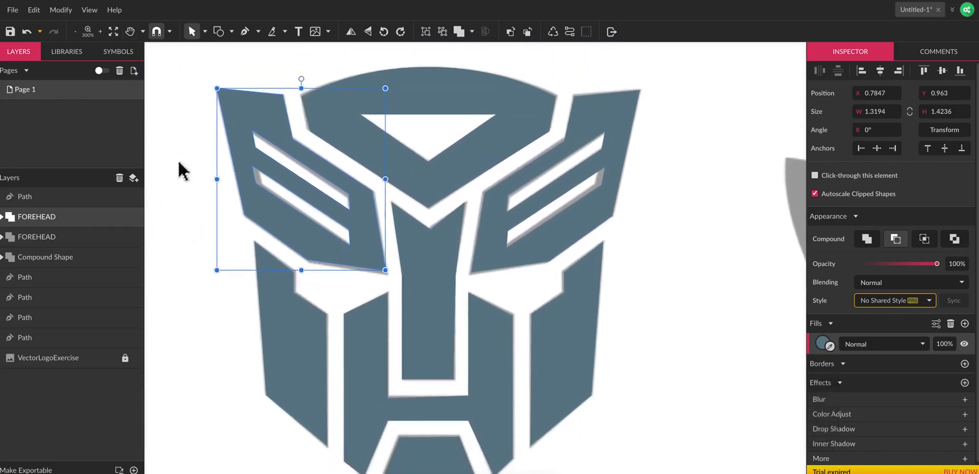